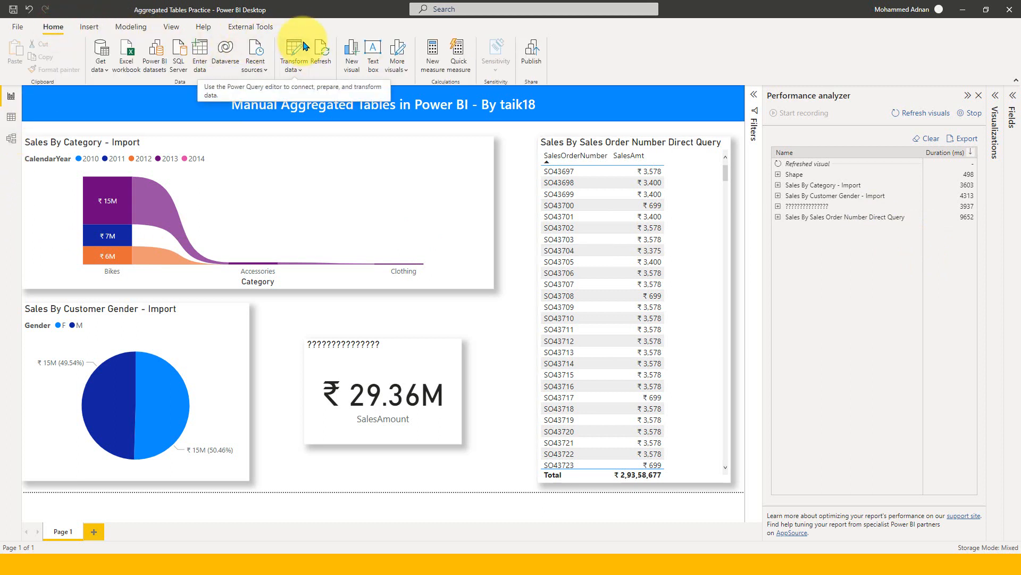
Open the Power Query editor and review the FactInternetSales query's M code for its source, navigation and removed columns
click(295, 46)
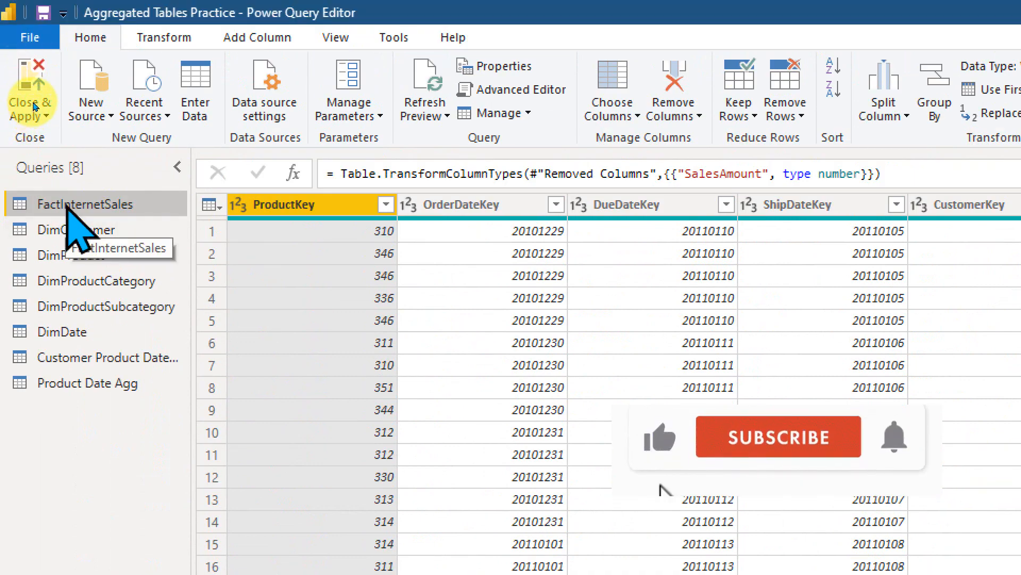
click(500, 90)
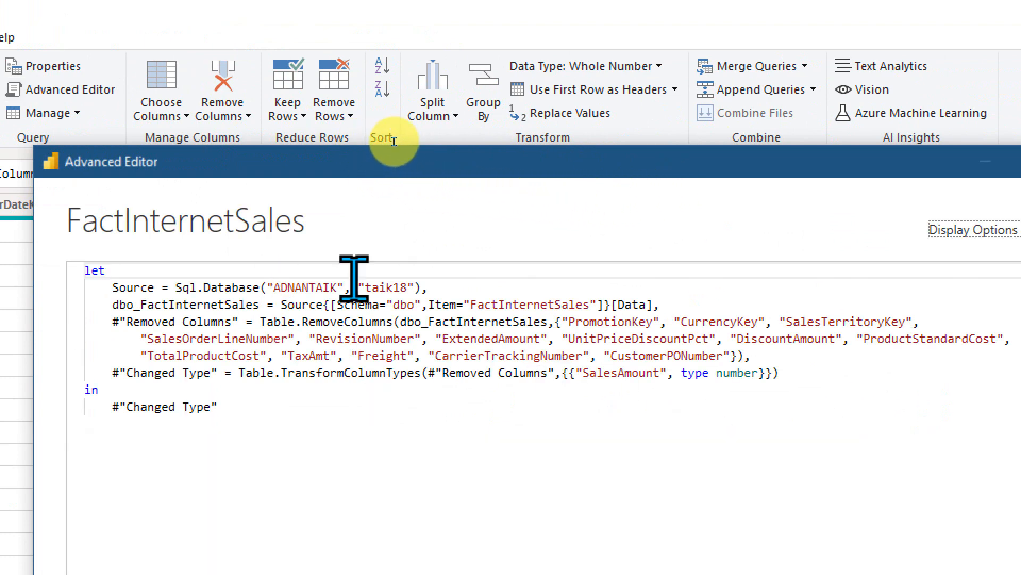
drag(287, 282, 169, 287)
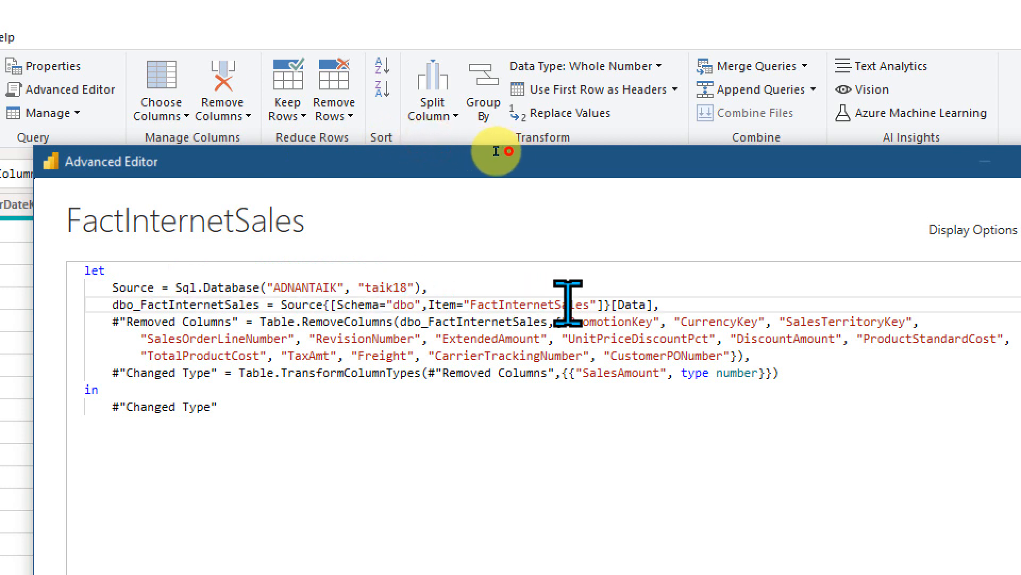
drag(569, 303, 516, 303)
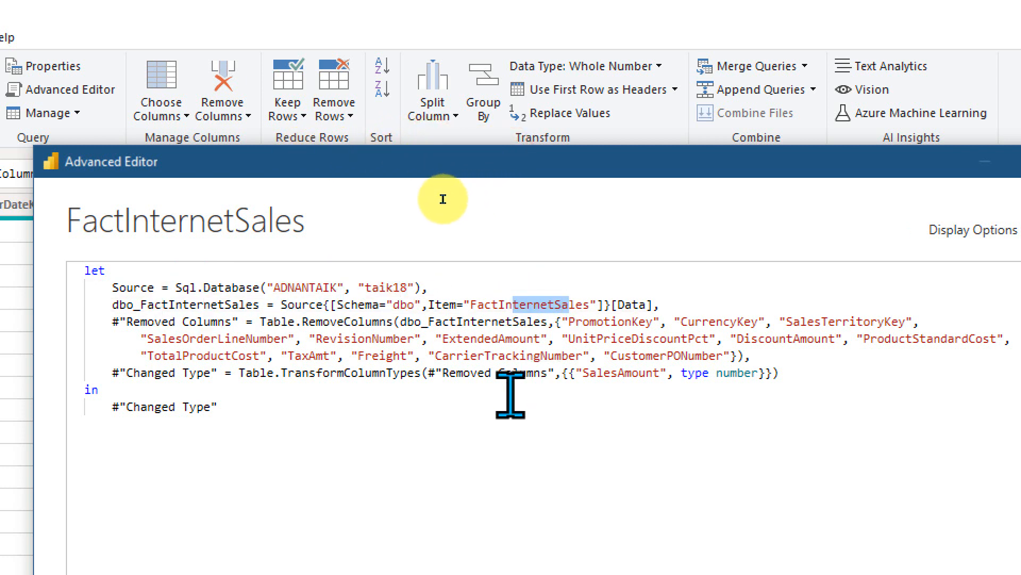
drag(155, 304, 580, 357)
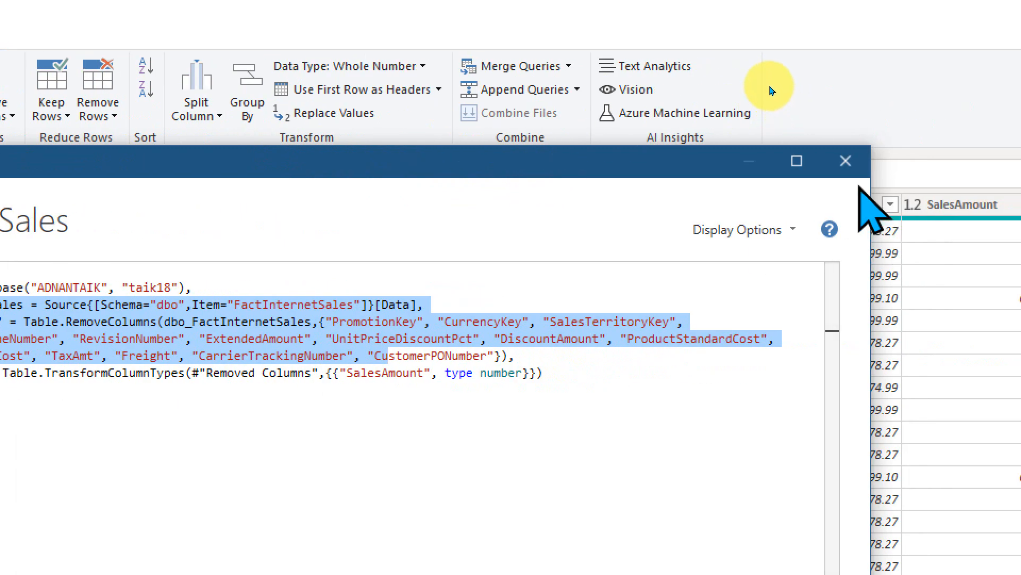
click(846, 160)
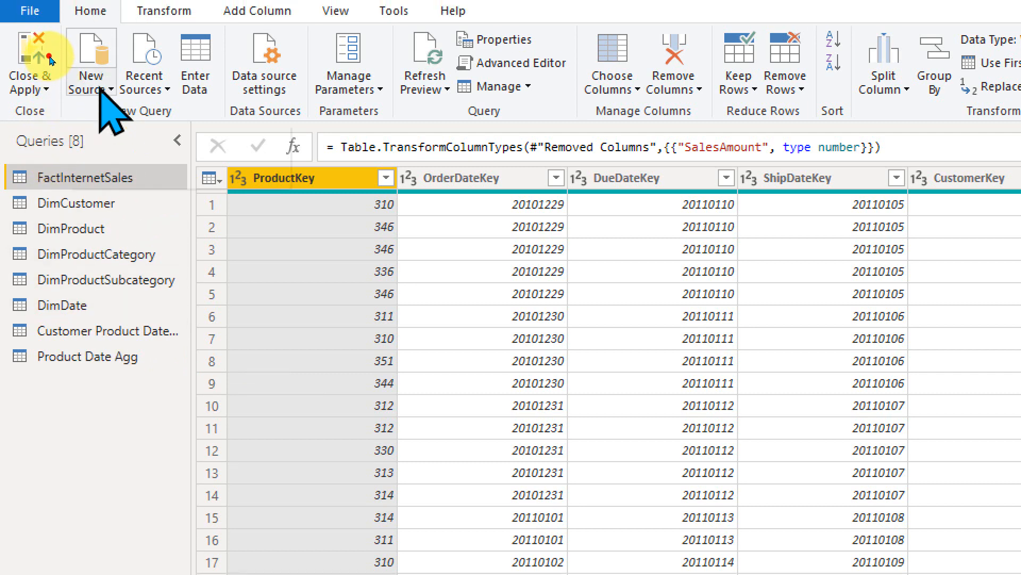
View the SQL Server database connection settings for a new source, including the data connectivity modes, without connecting
click(99, 89)
click(131, 180)
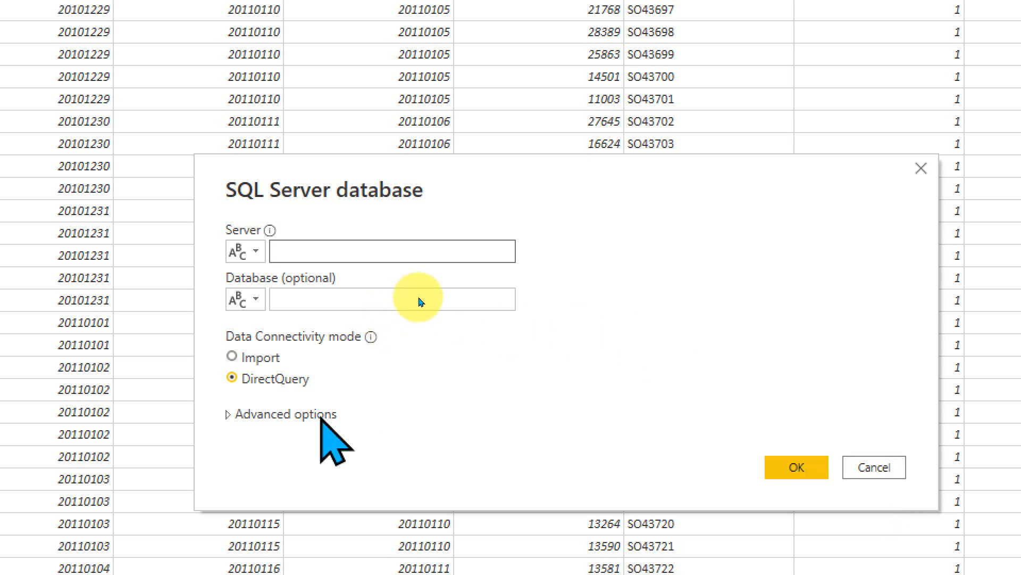
click(878, 468)
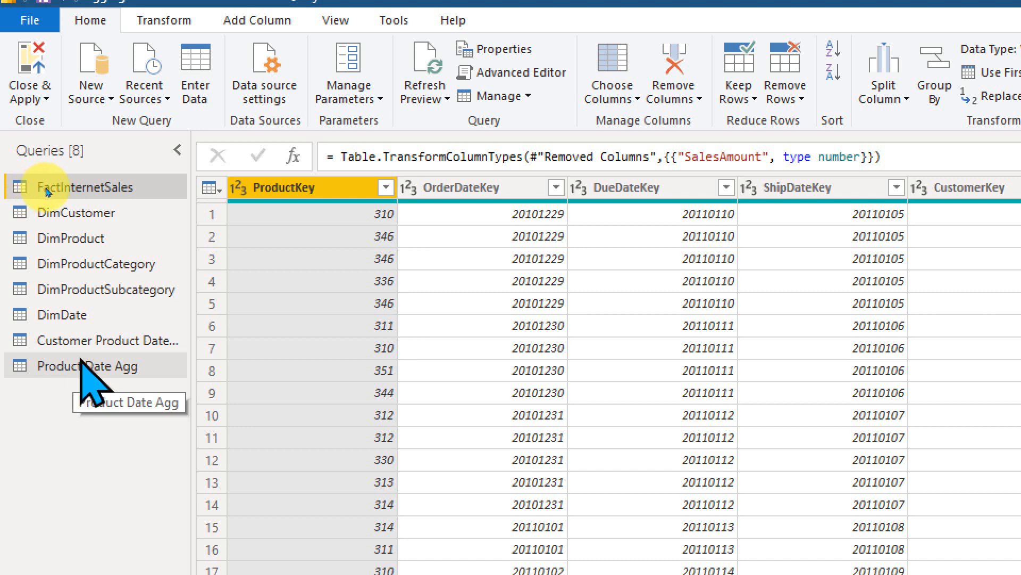
Review the Product Date Agg query's Removed Columns step, its M code and its Grouped Rows settings
click(109, 366)
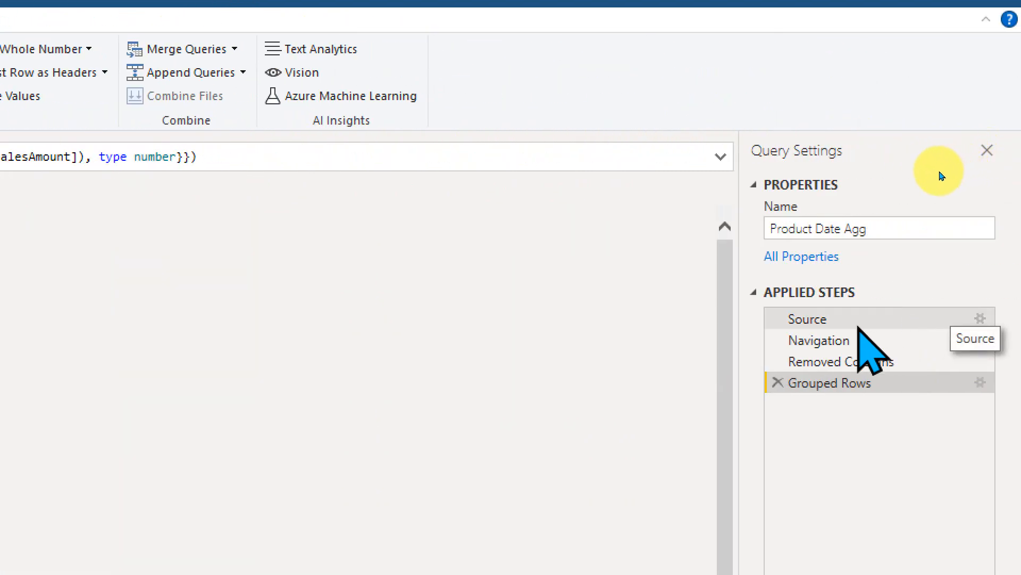
click(882, 366)
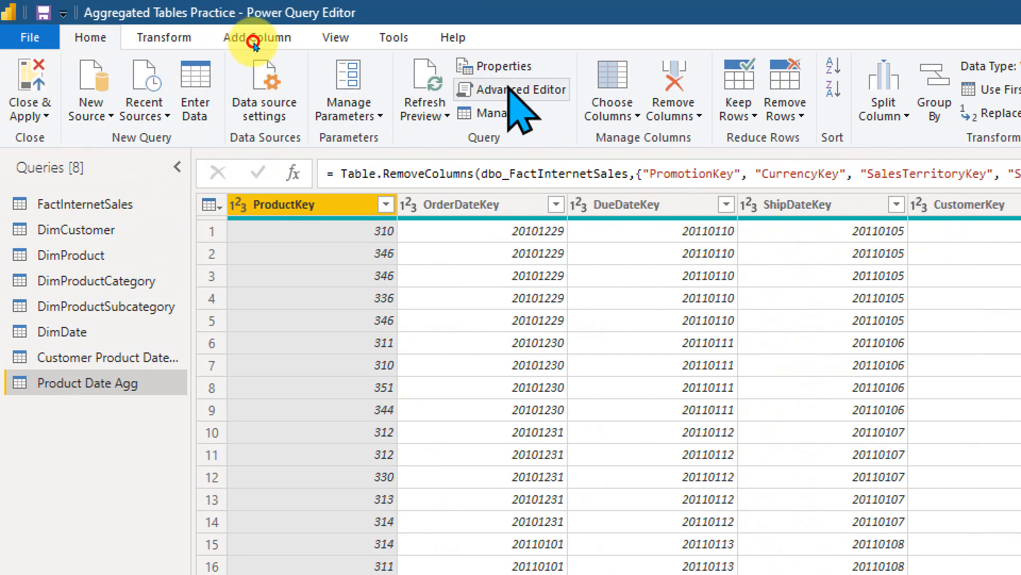
click(513, 89)
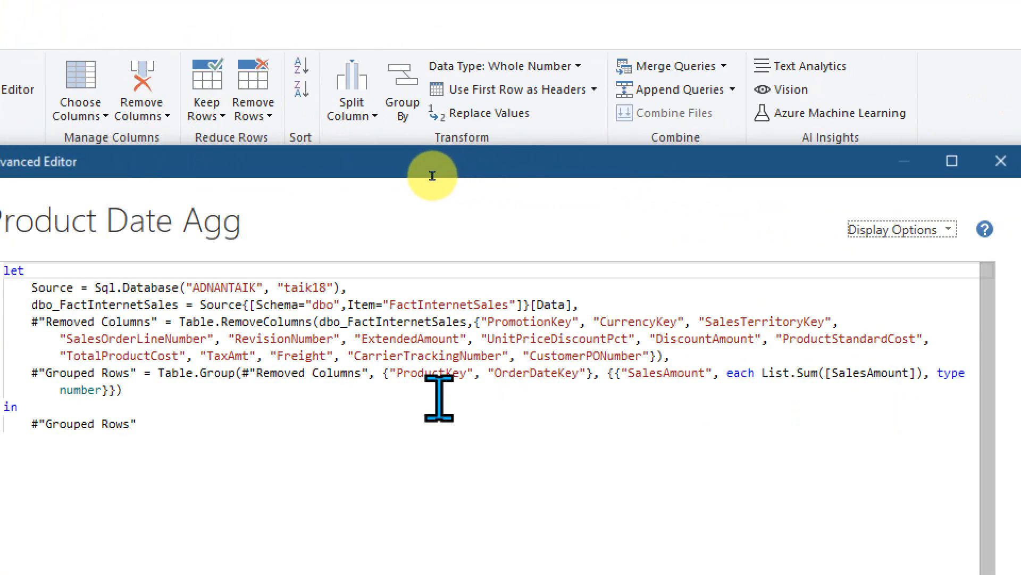
drag(165, 290, 647, 305)
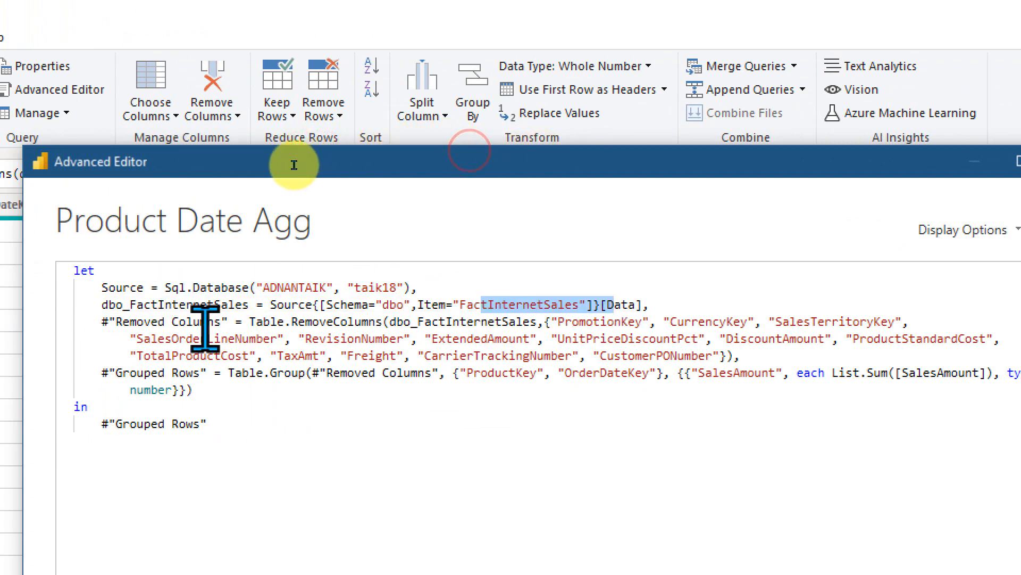
drag(130, 339, 292, 356)
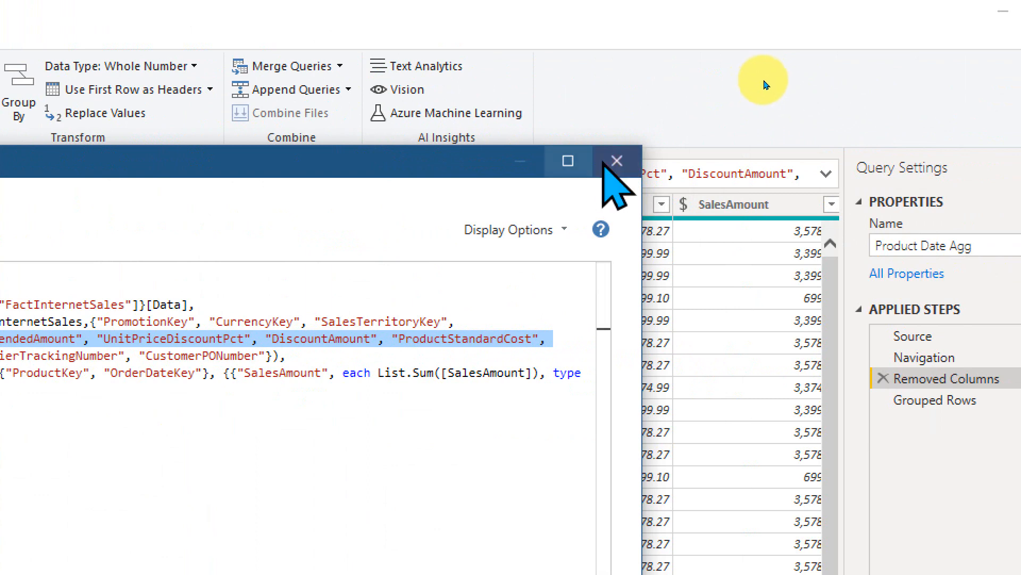
click(617, 161)
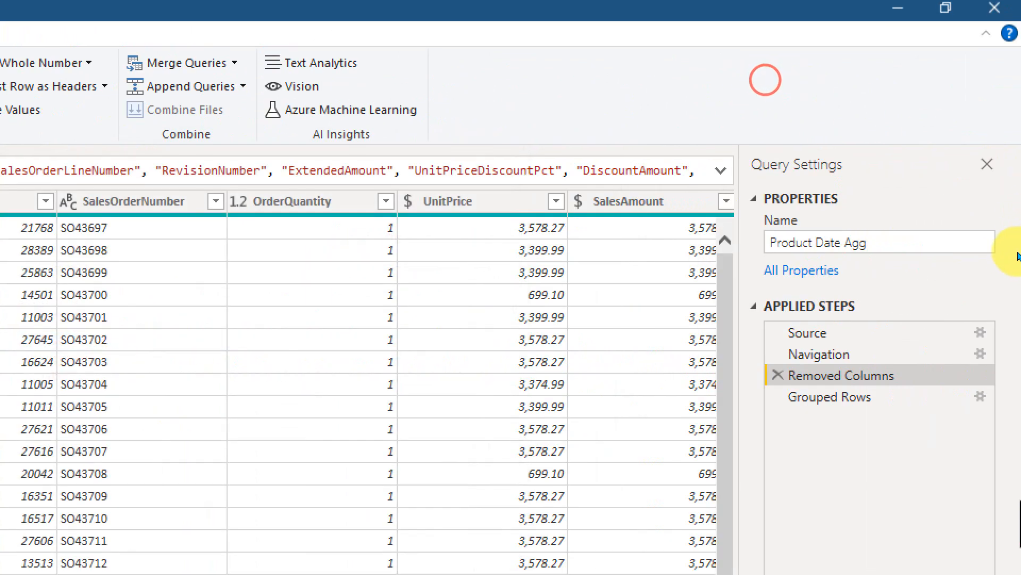
click(980, 397)
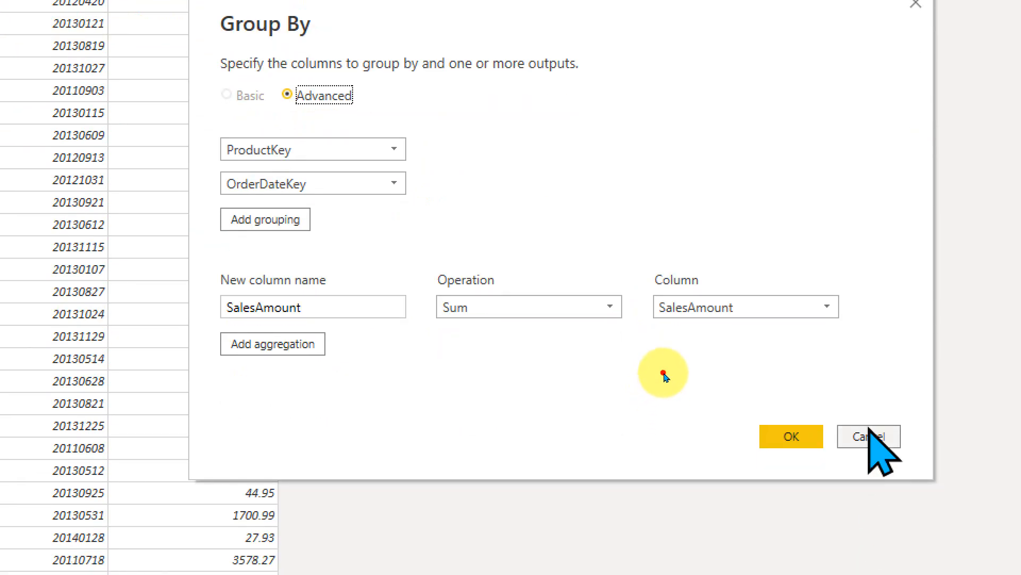
click(868, 432)
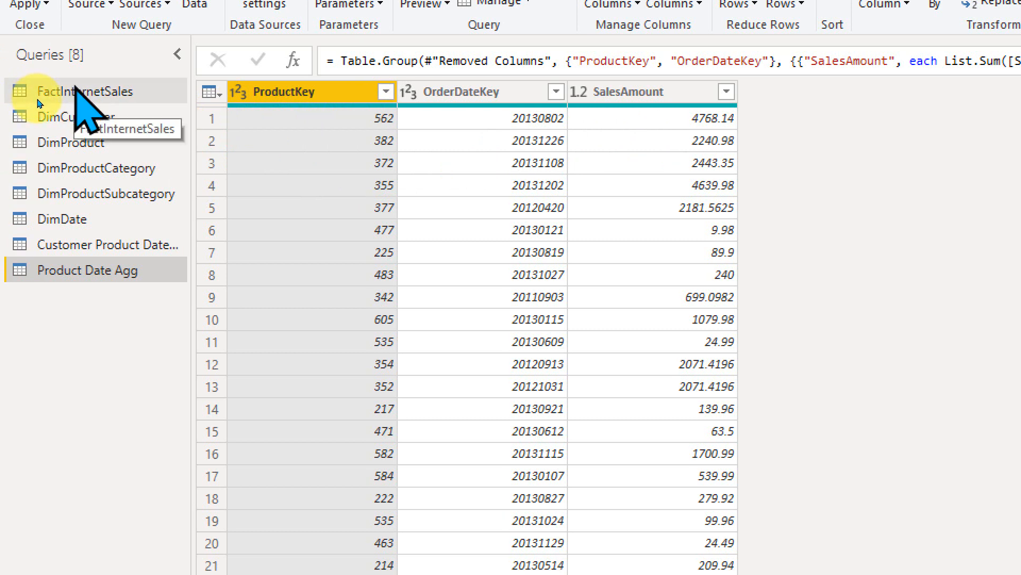
Show the options for duplicating or referencing the FactInternetSales query
click(27, 99)
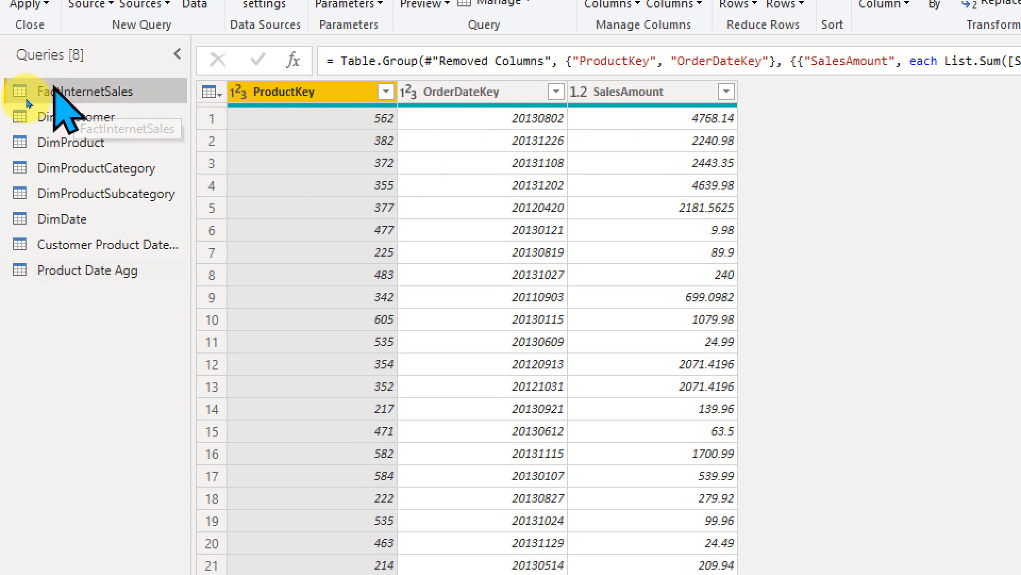
right_click(28, 102)
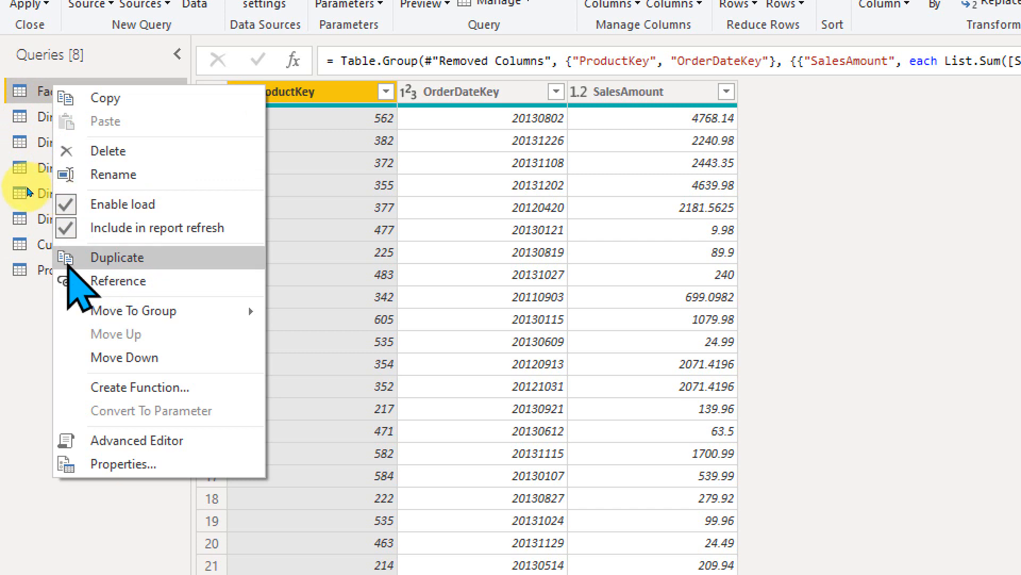
Set up a Group By on the Customer Product Date Agg query with groupings ordered CustomerKey, ProductKey, OrderDateKey
click(27, 244)
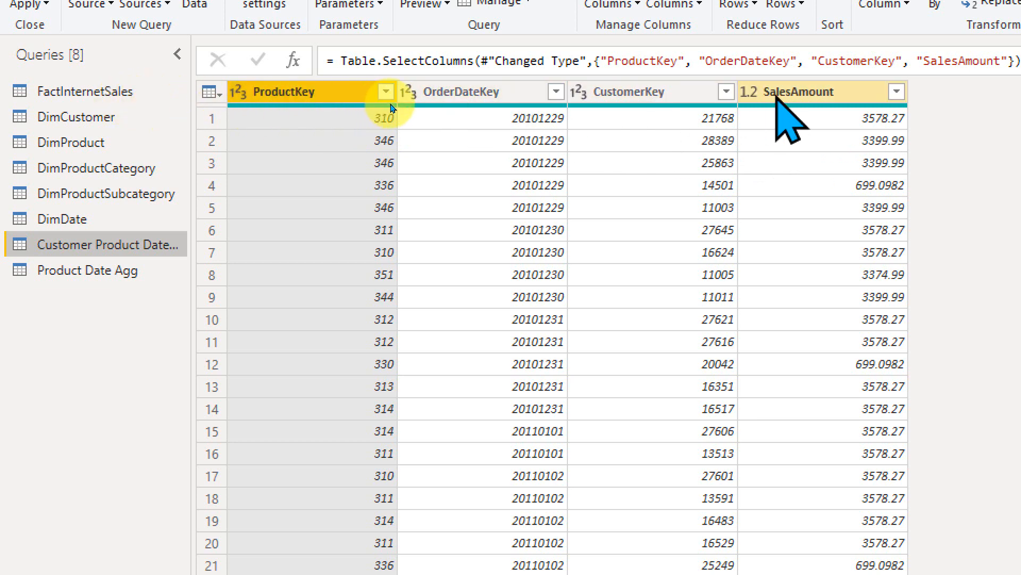
shift+click(334, 101)
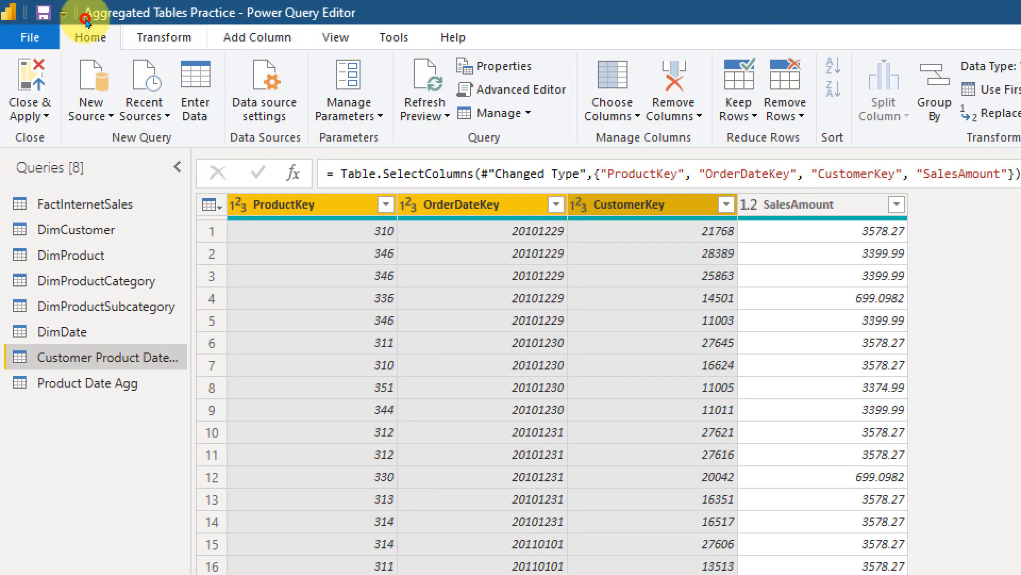
click(169, 38)
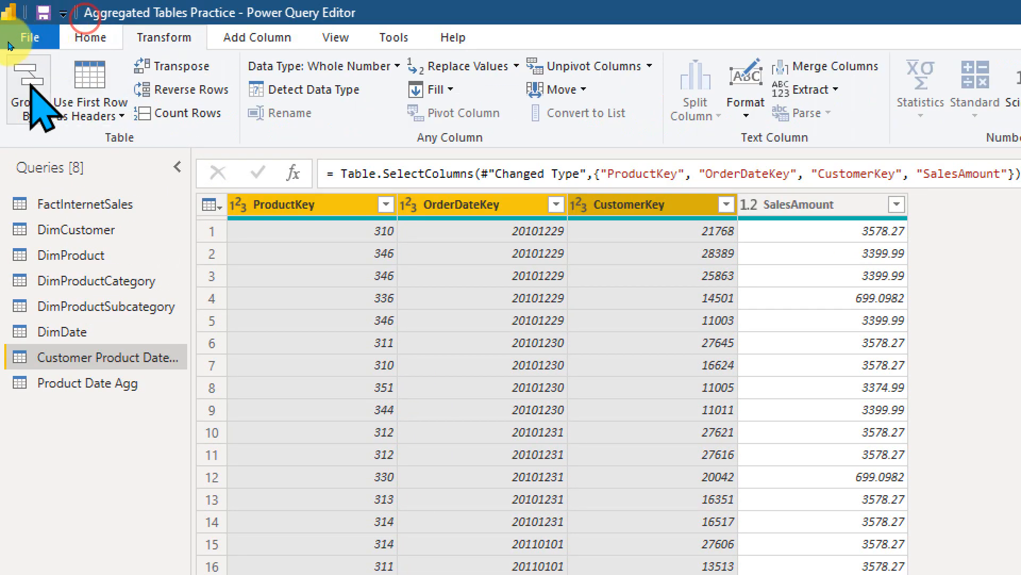
click(29, 88)
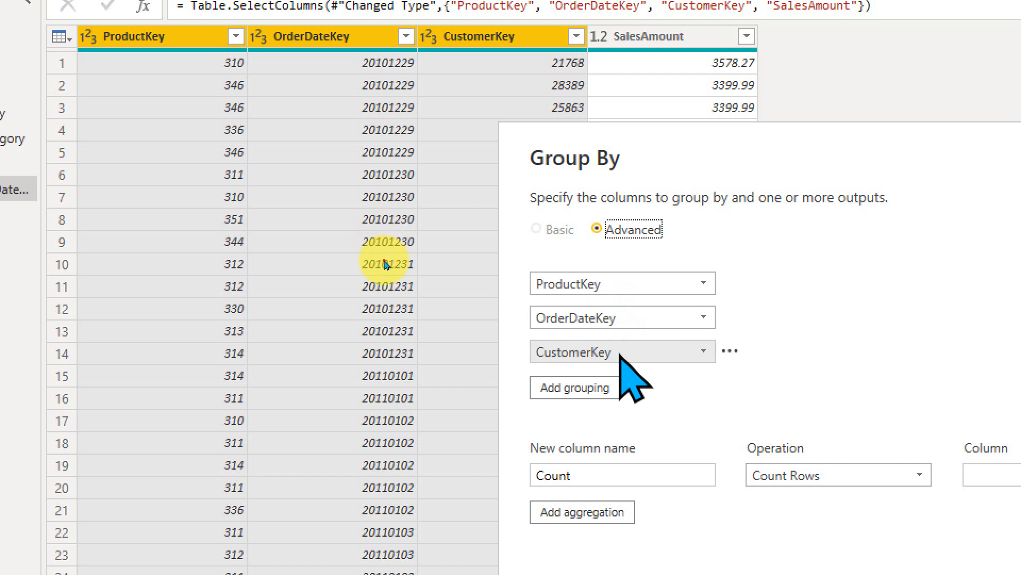
click(619, 353)
click(730, 351)
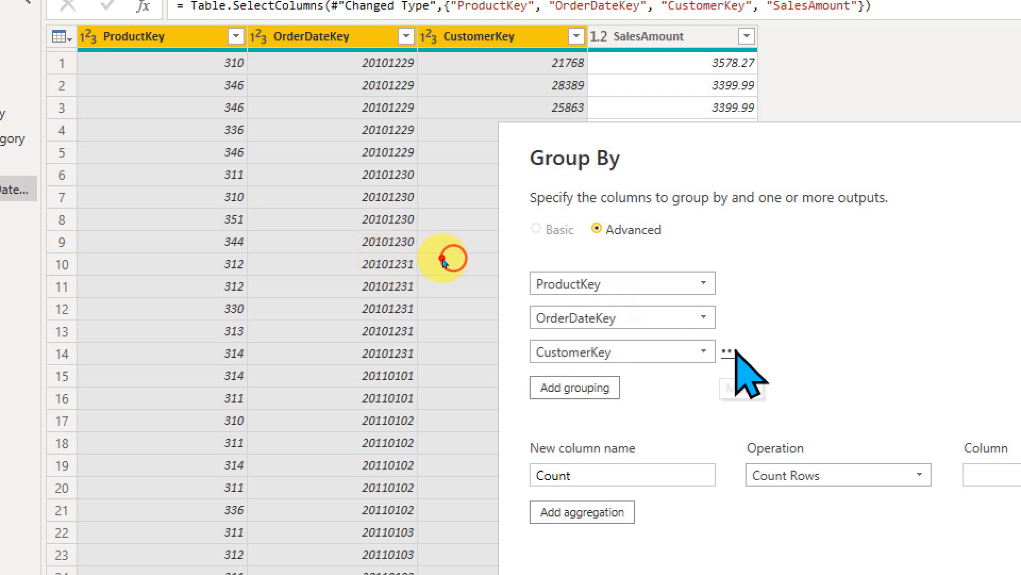
click(730, 351)
click(750, 400)
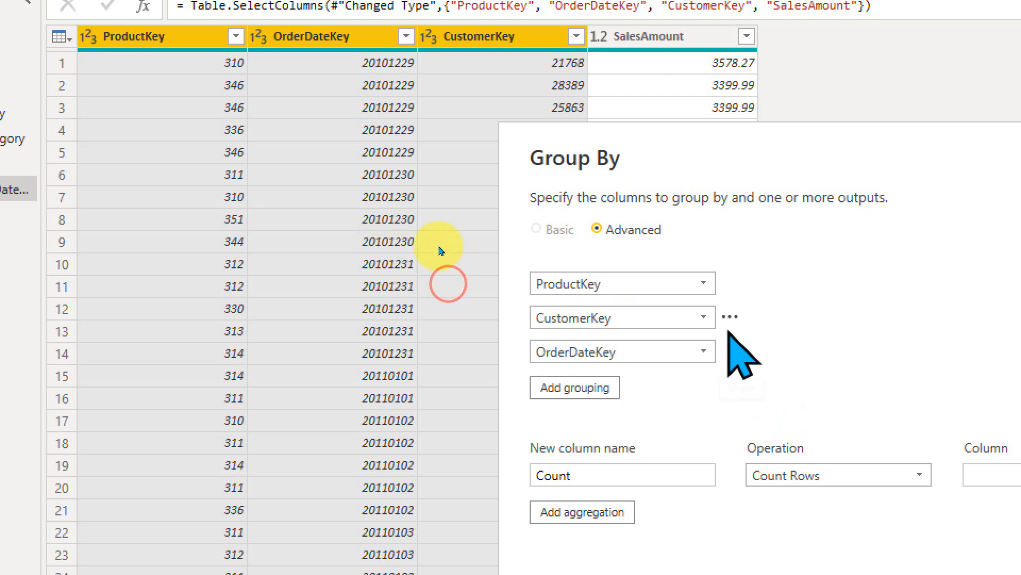
click(728, 317)
click(752, 367)
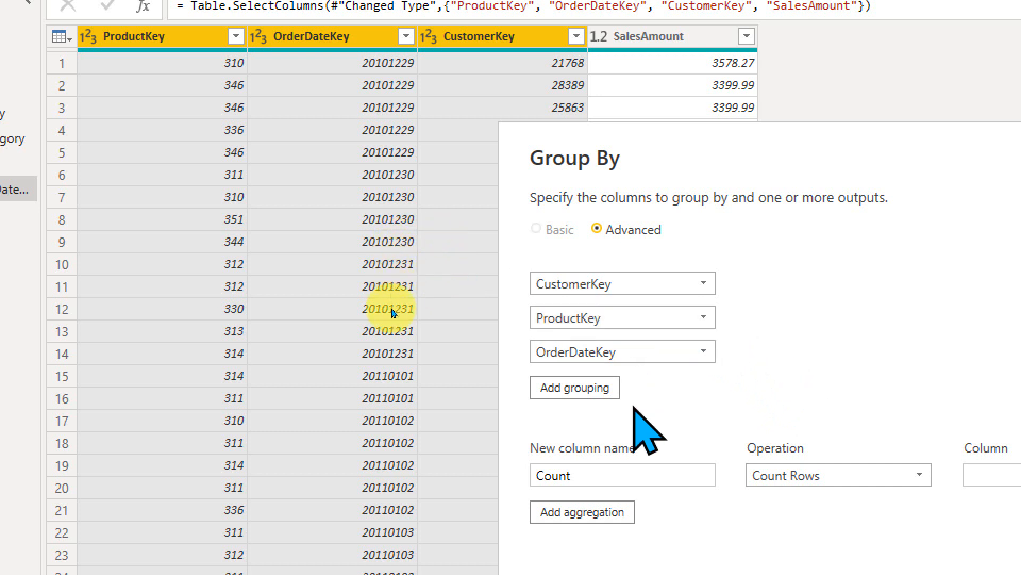
Define the aggregation as a new column SalesAmount holding the Sum of SalesAmount, and apply the grouping
double_click(593, 475)
text(sAm)
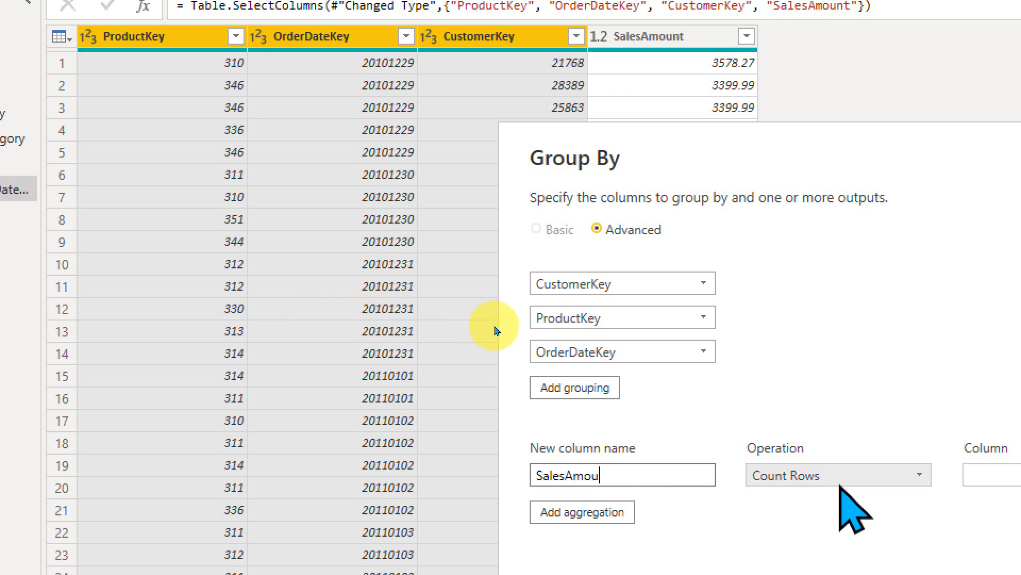
click(843, 477)
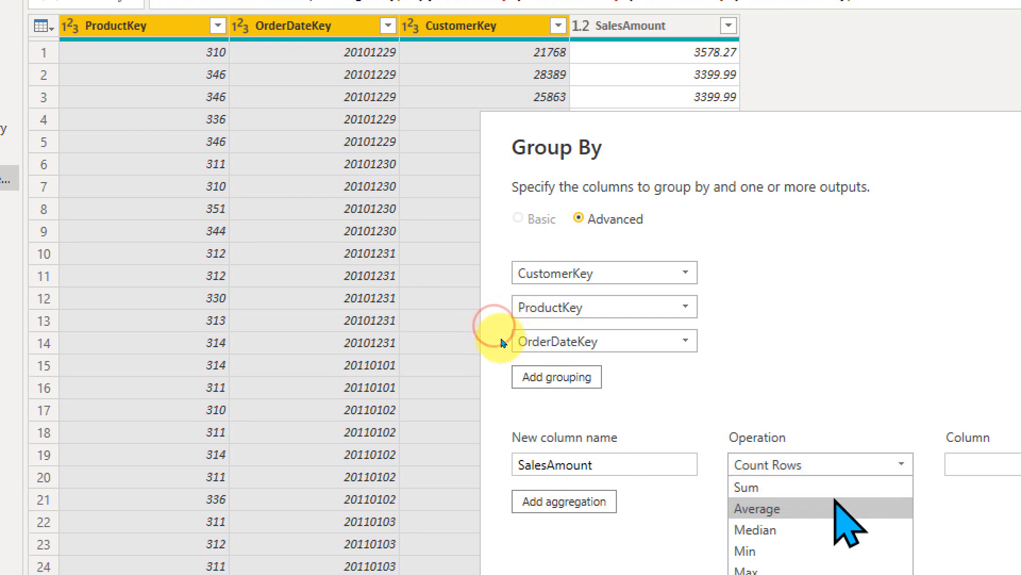
click(852, 497)
click(904, 464)
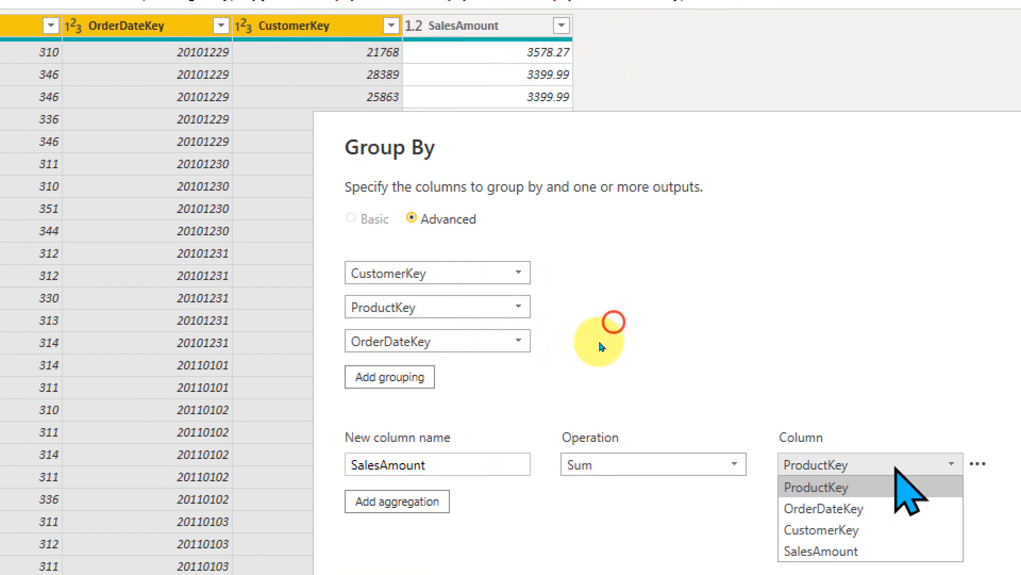
click(875, 548)
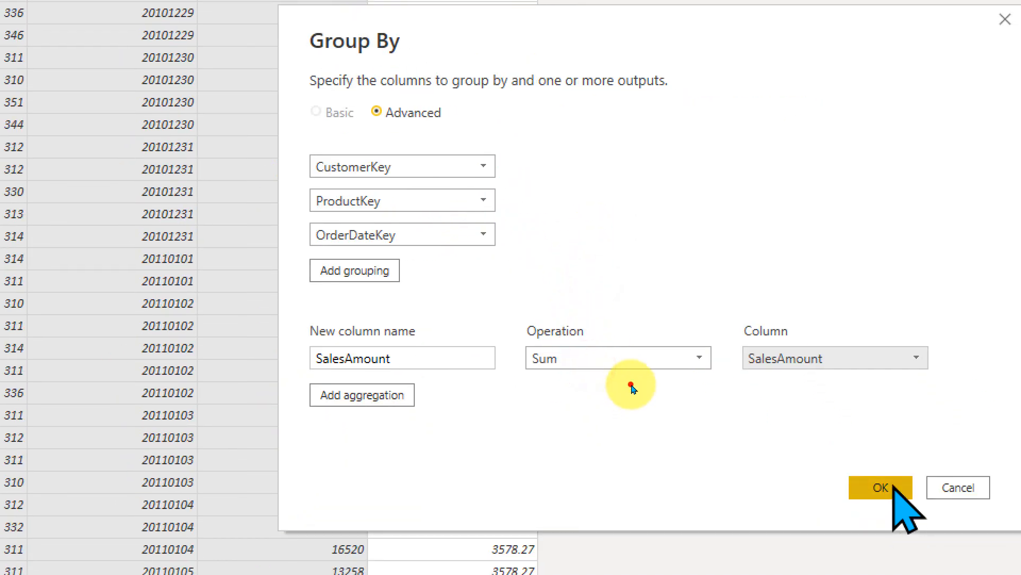
click(928, 540)
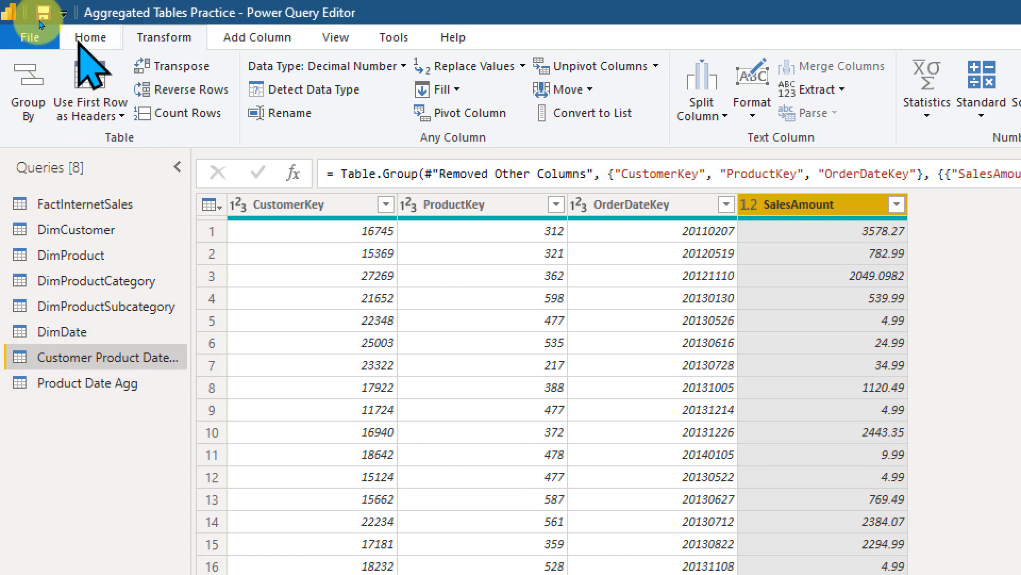
Apply the query changes to the model and return to the report
click(88, 38)
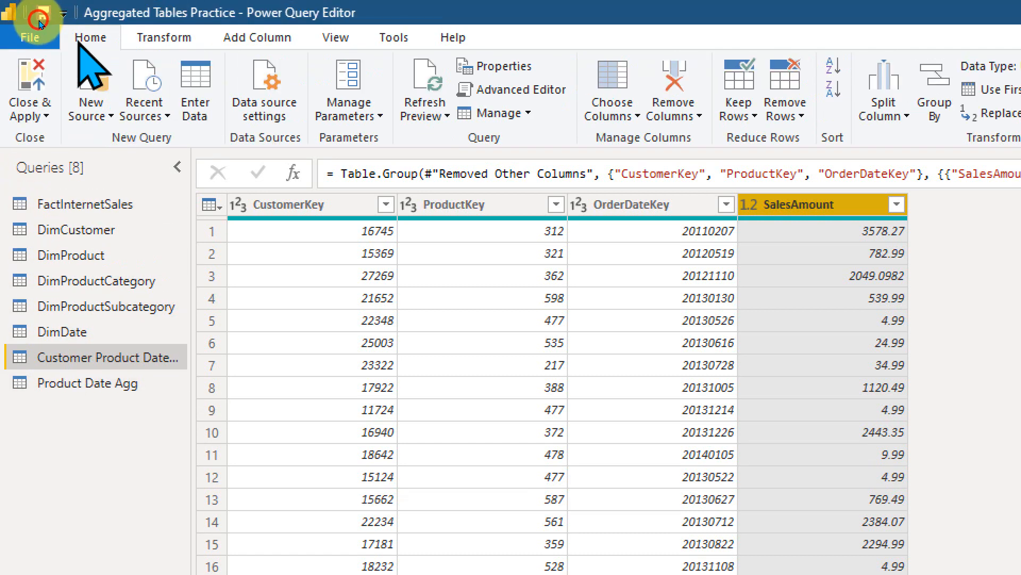
click(28, 74)
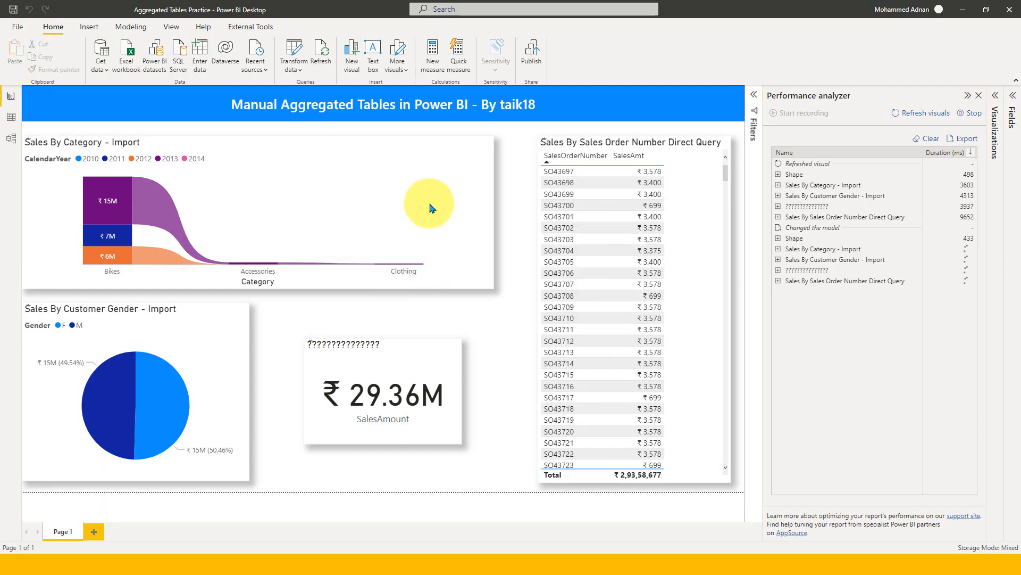
Examine the data of the FactInternetSales and Customer Product Date Agg tables to compare their storage
click(11, 118)
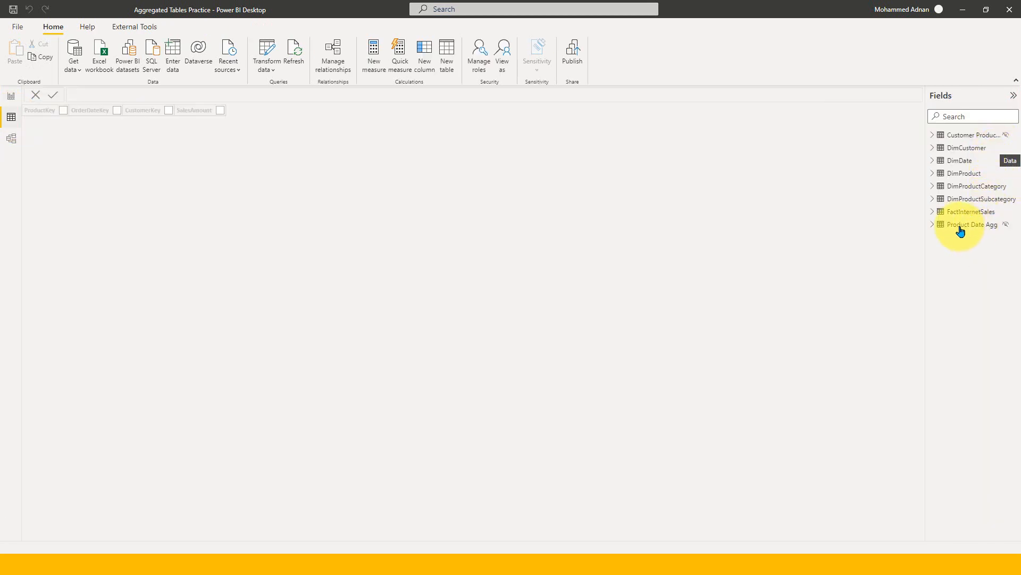
click(963, 213)
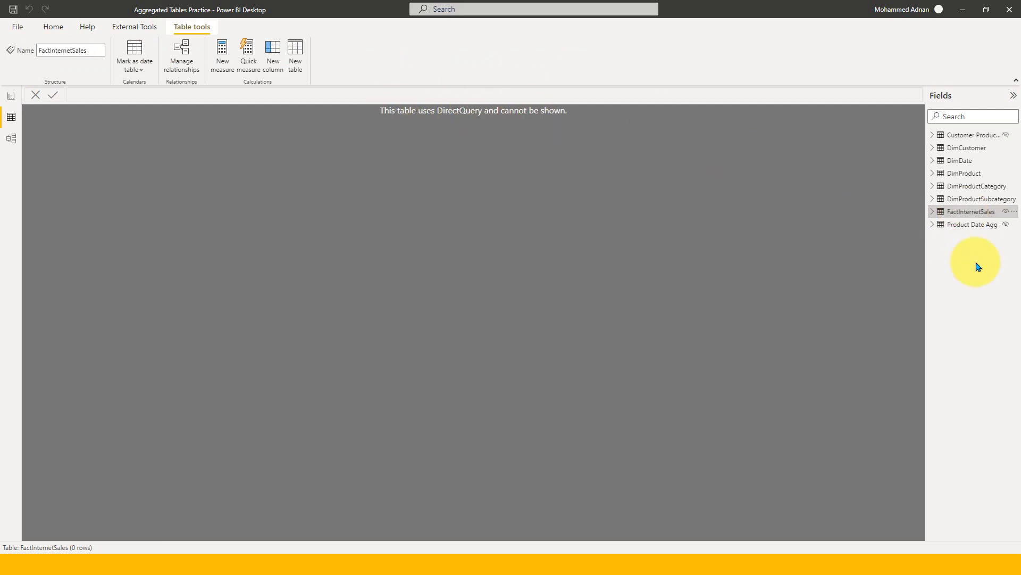
click(967, 138)
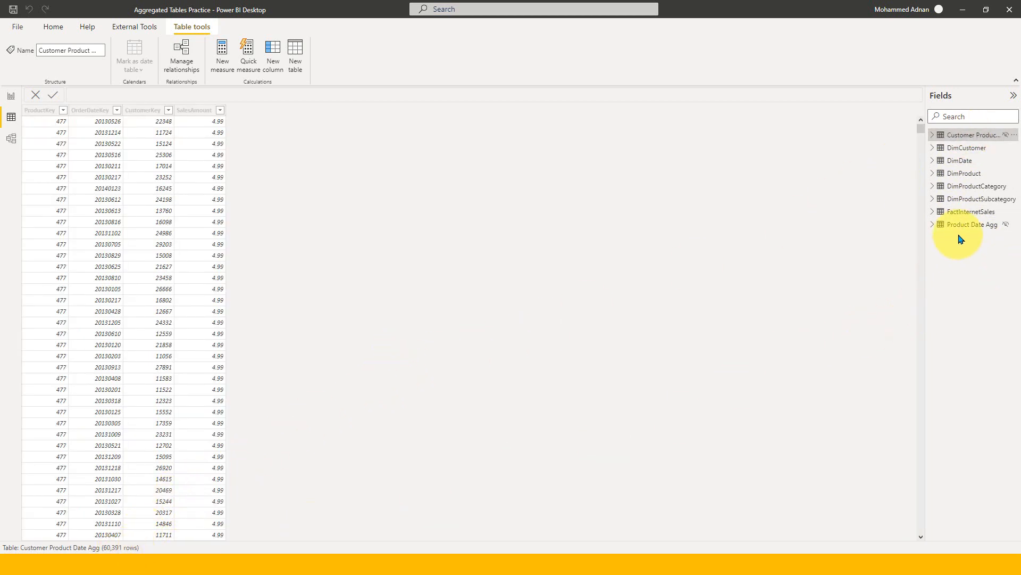
Examine the rows of the Product Date Agg table and compare with the DirectQuery FactInternetSales table
click(967, 226)
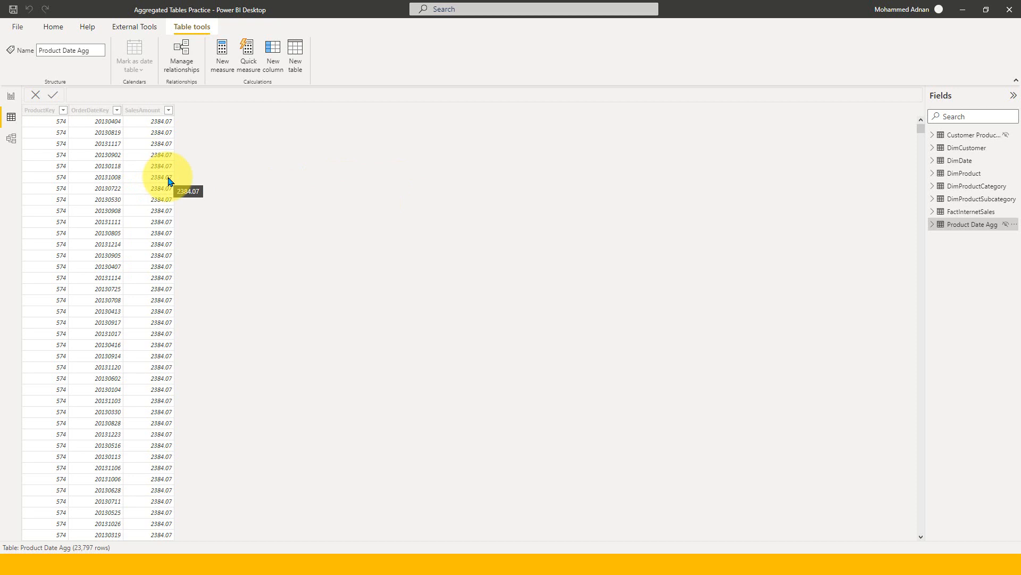
click(961, 211)
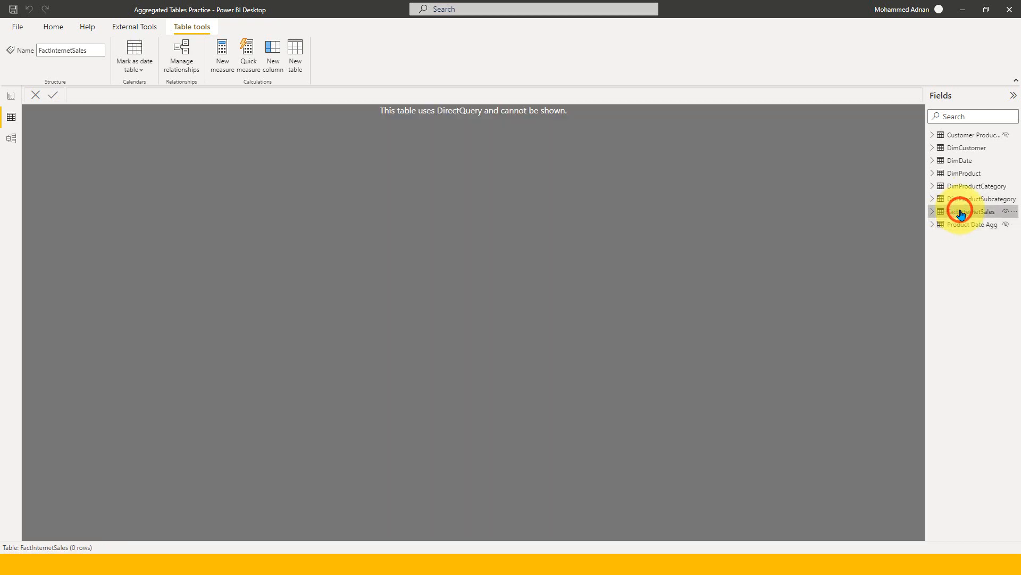
Return to the report page and add a new empty card visual
click(10, 100)
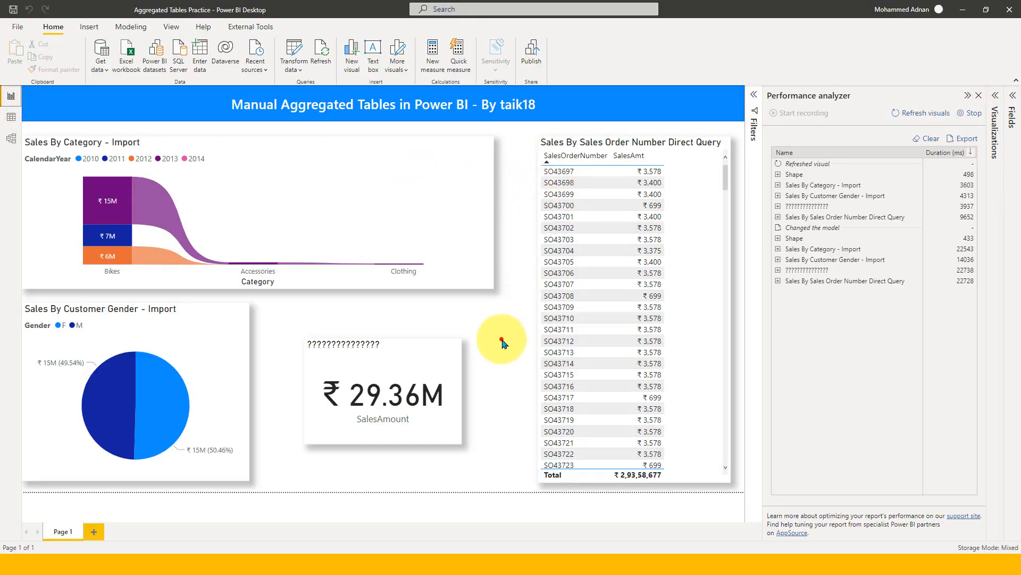
click(501, 339)
click(992, 122)
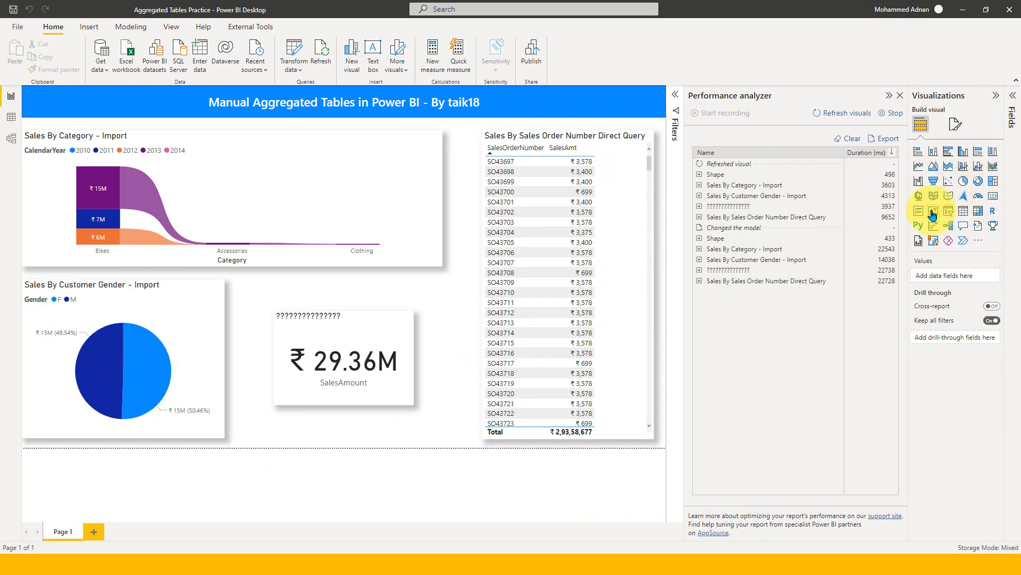
click(992, 197)
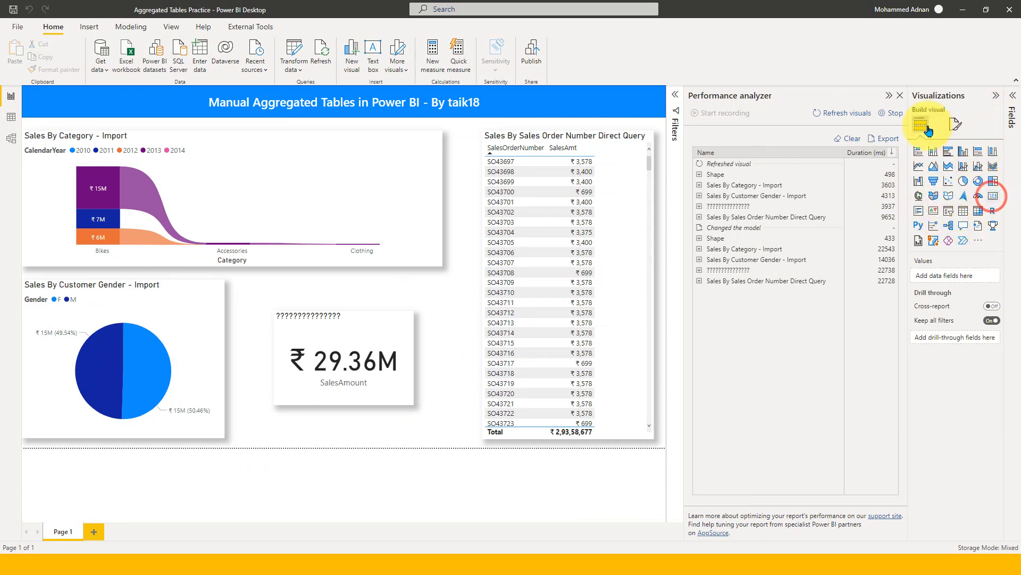
Fill the card with SalesOrderNumber from FactInternetSales, summarized as Count
click(896, 114)
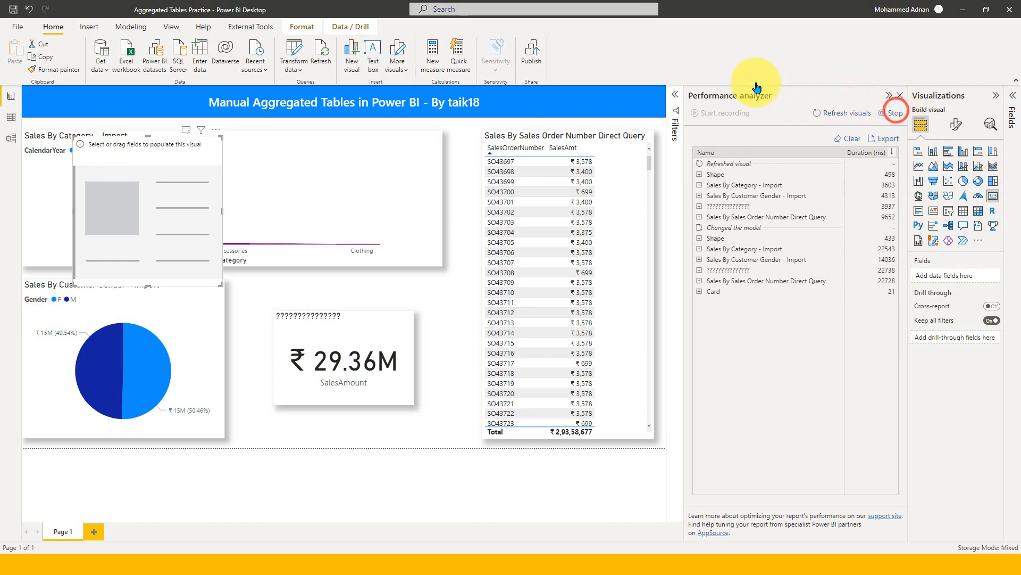
click(1017, 116)
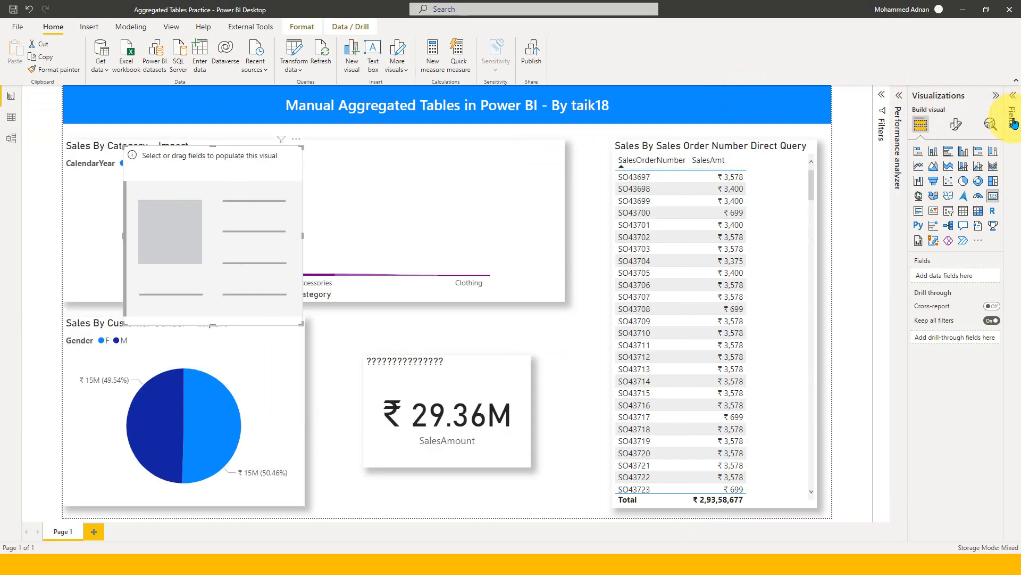
click(1013, 112)
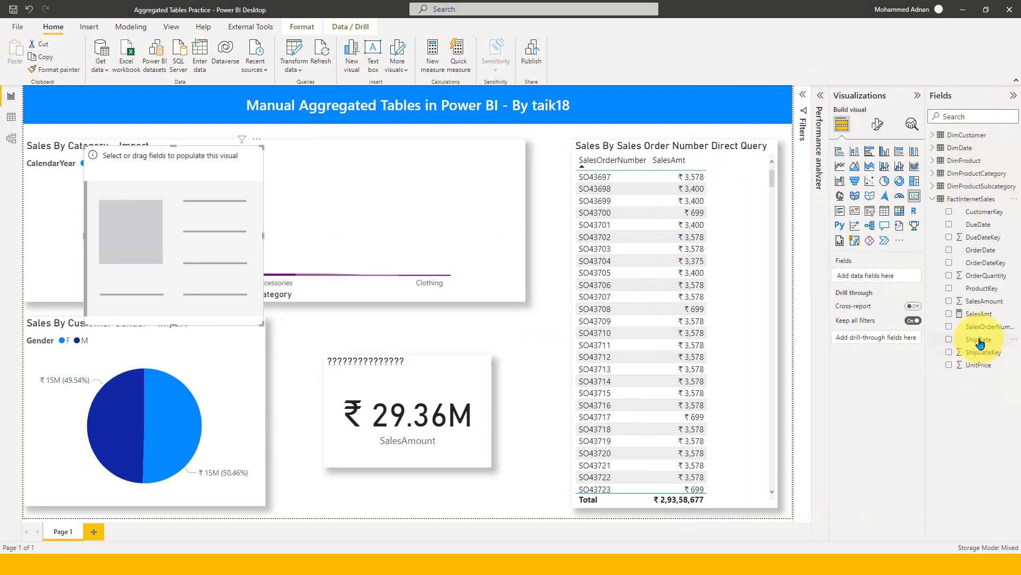
drag(985, 330, 904, 277)
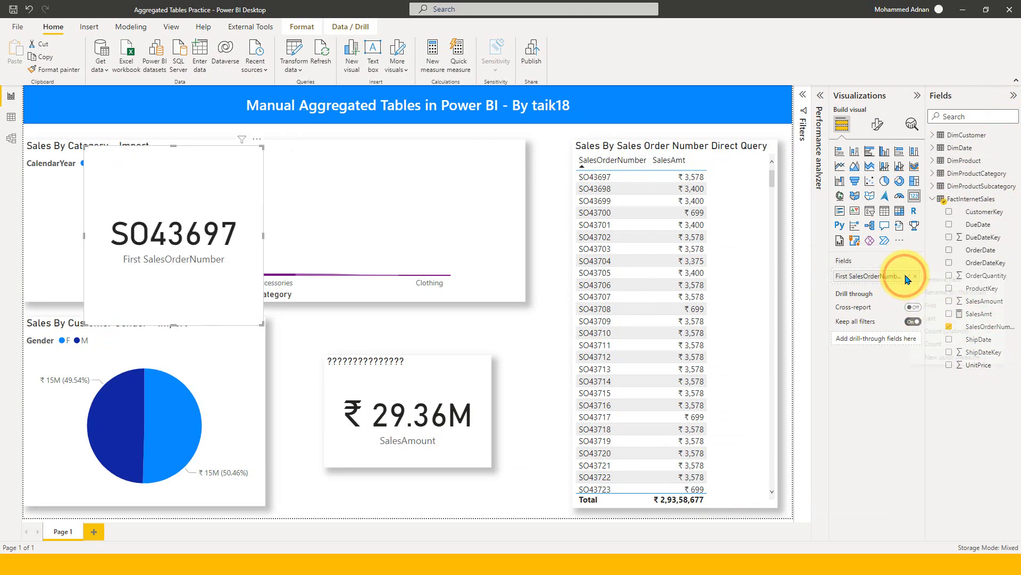
click(907, 276)
click(935, 343)
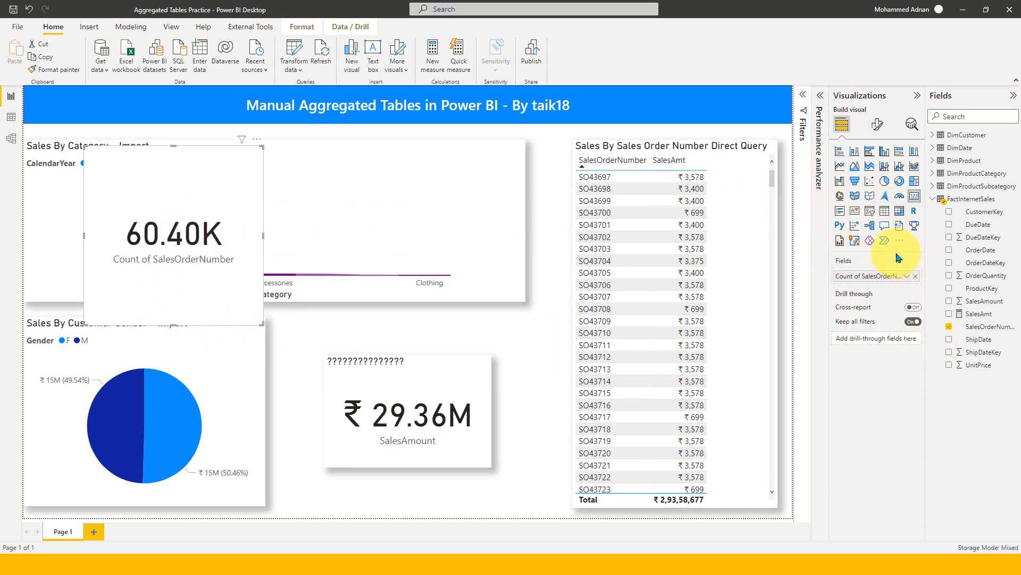
Set the display units of the card's callout value to None
click(880, 125)
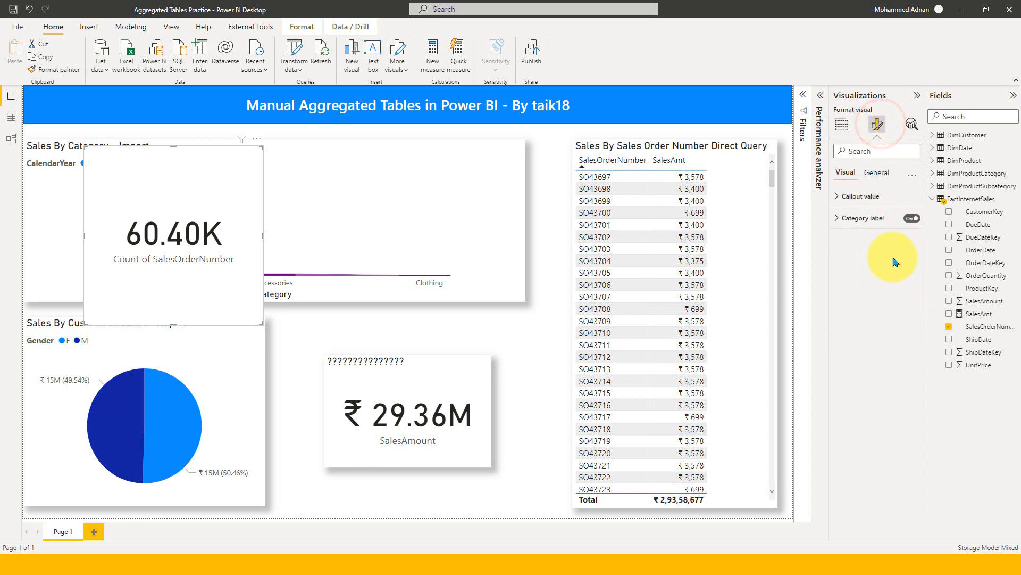
click(862, 219)
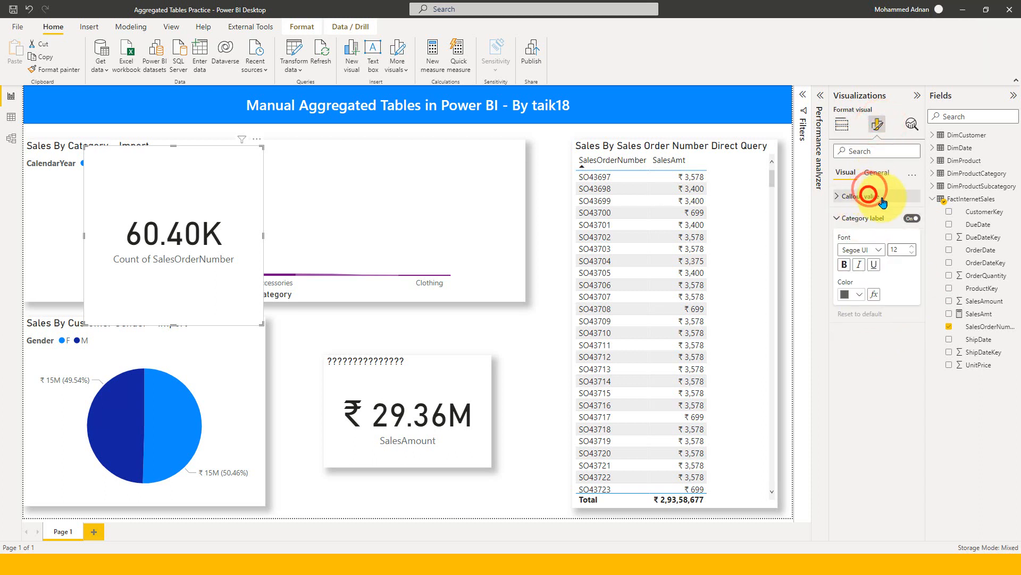
click(875, 197)
click(865, 300)
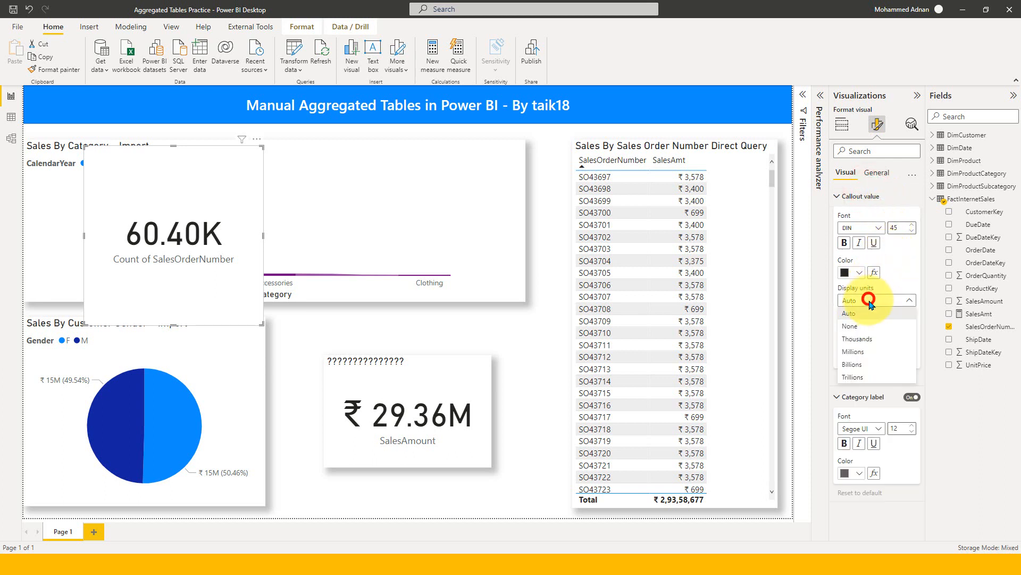
click(862, 325)
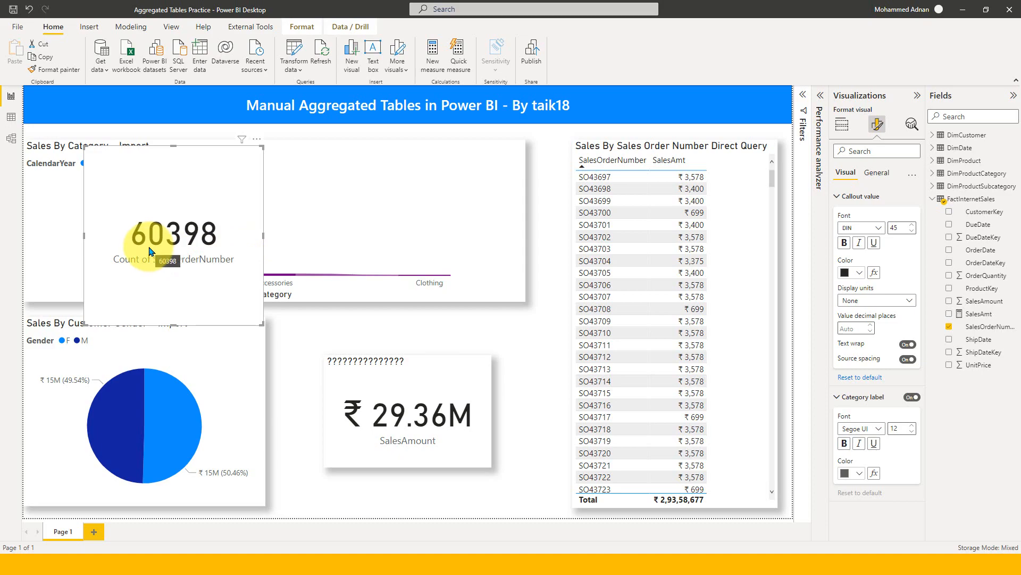
Compare the row counts of the Customer Product Date Agg and Product Date Agg tables in the data view
click(11, 118)
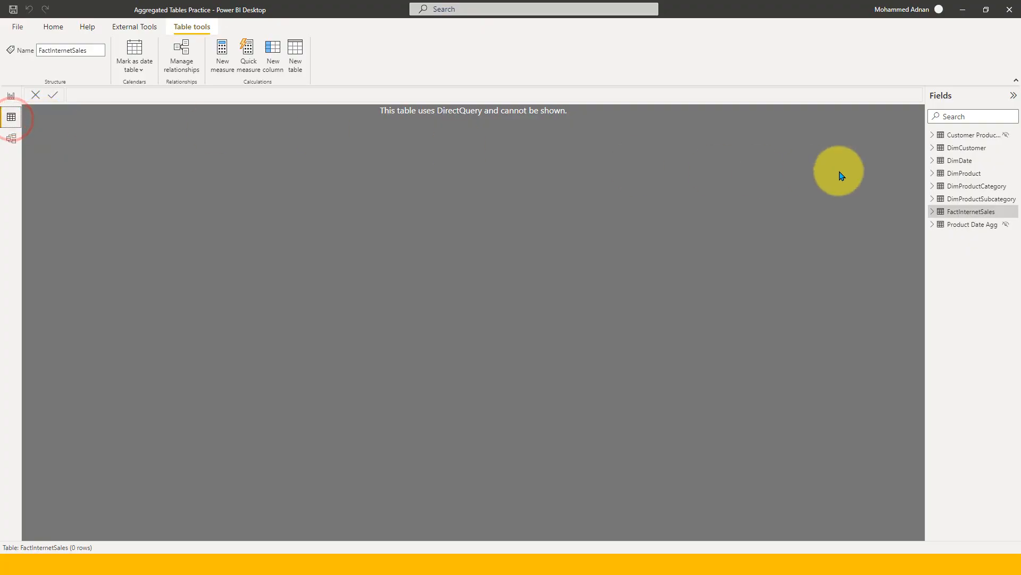
click(957, 135)
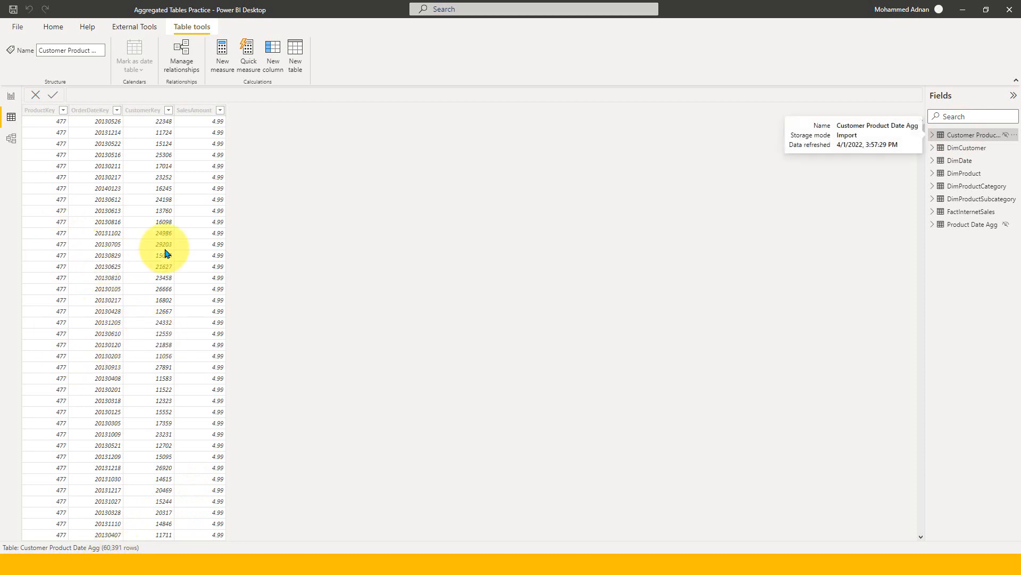
click(978, 228)
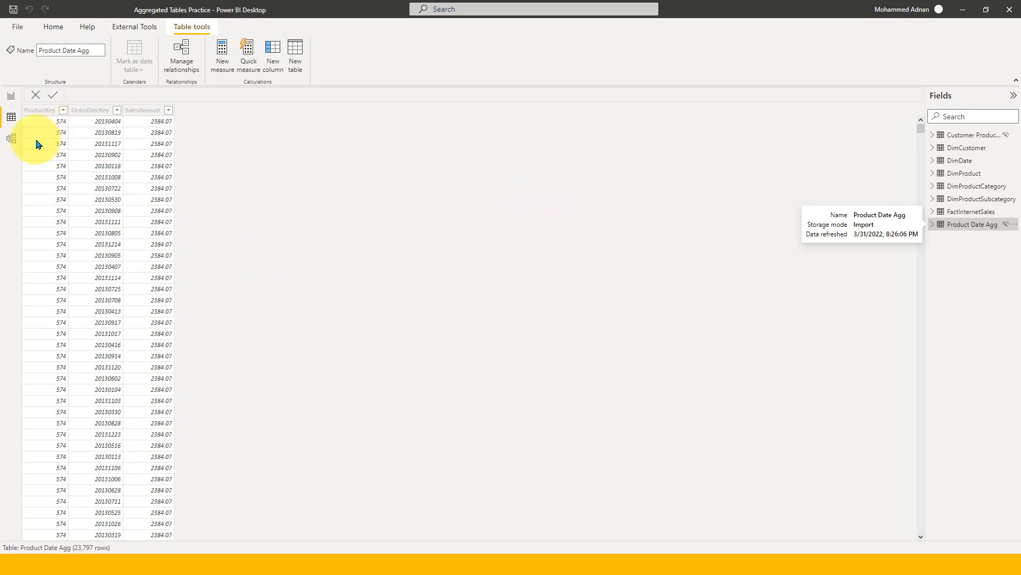
Examine in the model view how DimDate, DimProduct and DimCustomer relate to the two aggregated tables
click(12, 141)
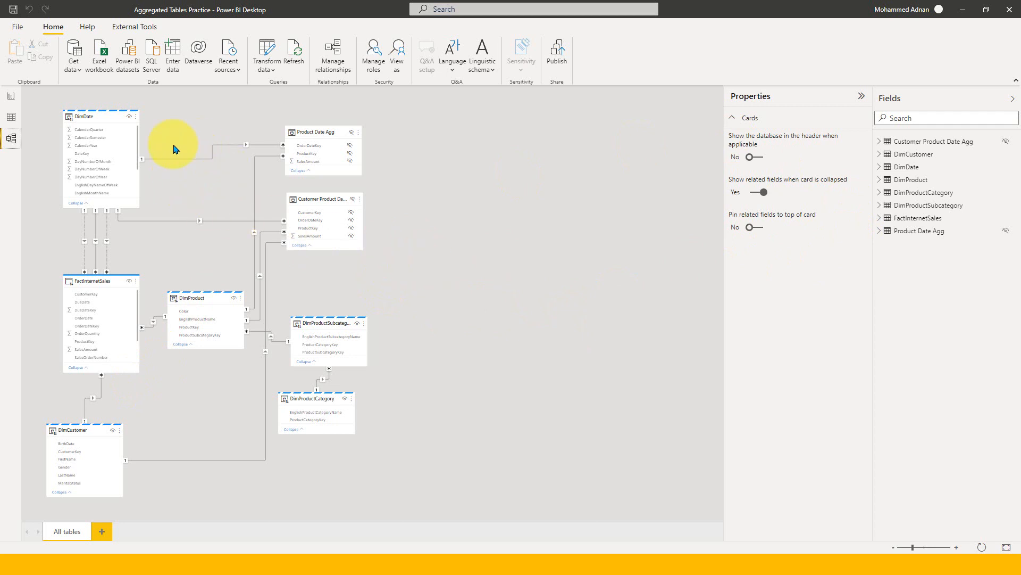
mouse_move(185, 304)
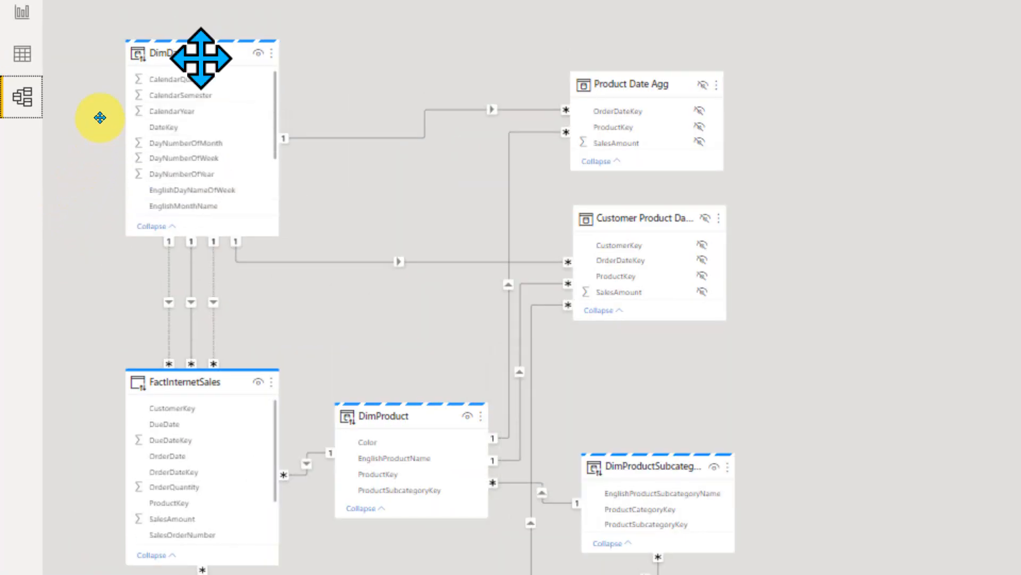
mouse_move(77, 119)
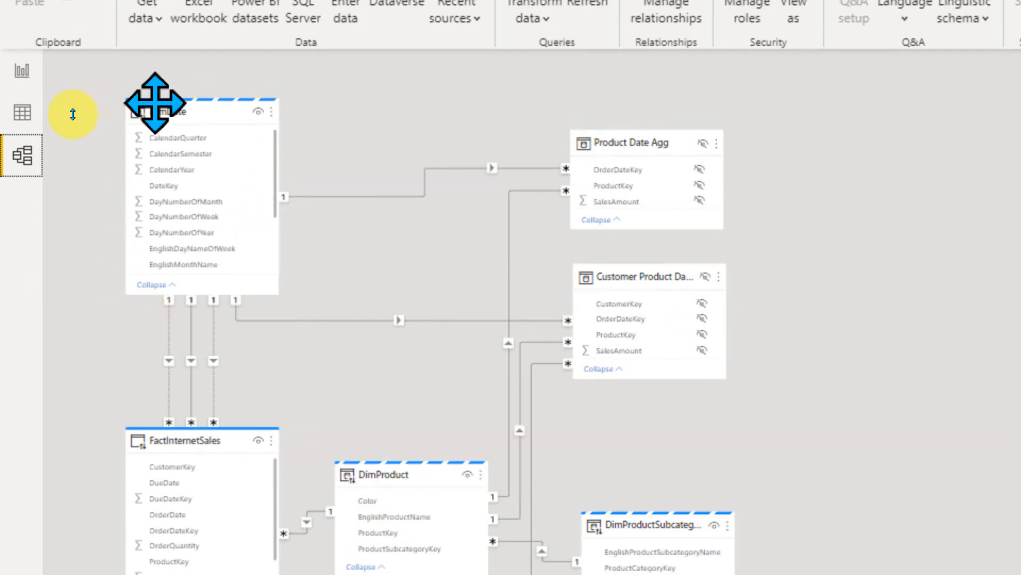
mouse_move(167, 65)
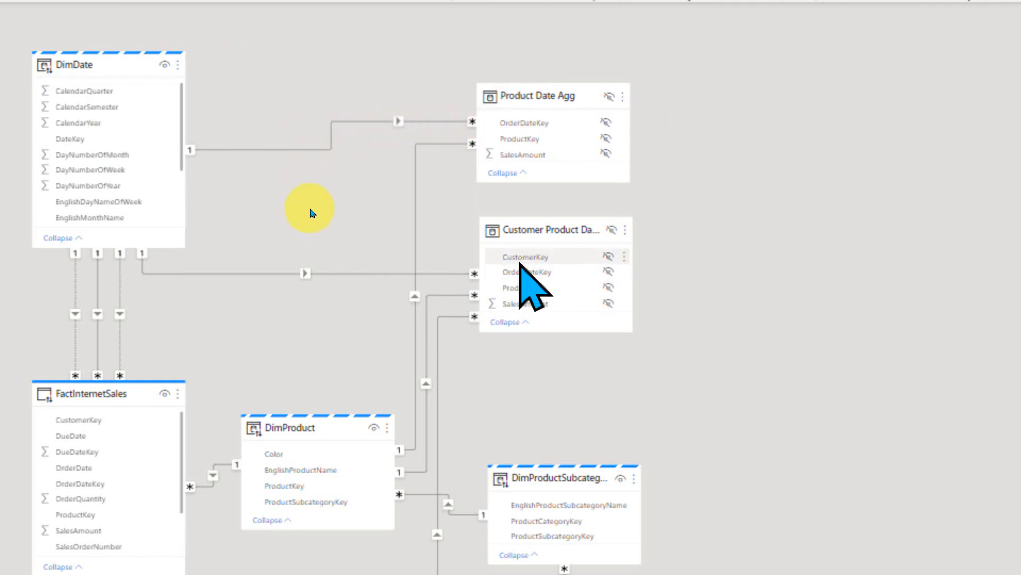
mouse_move(96, 118)
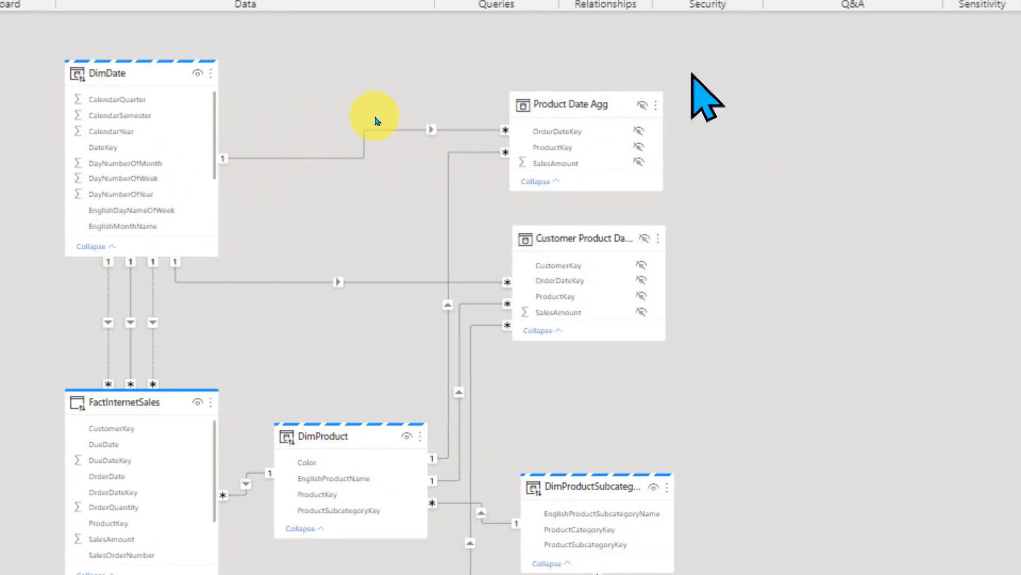
Check the storage mode options in the advanced properties of the Product Date Agg table
click(582, 106)
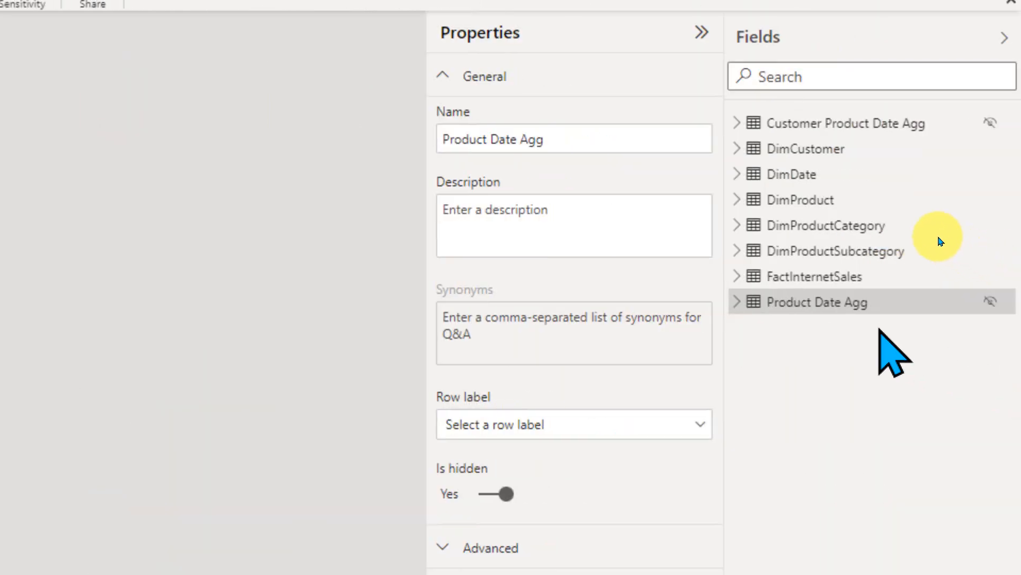
click(494, 444)
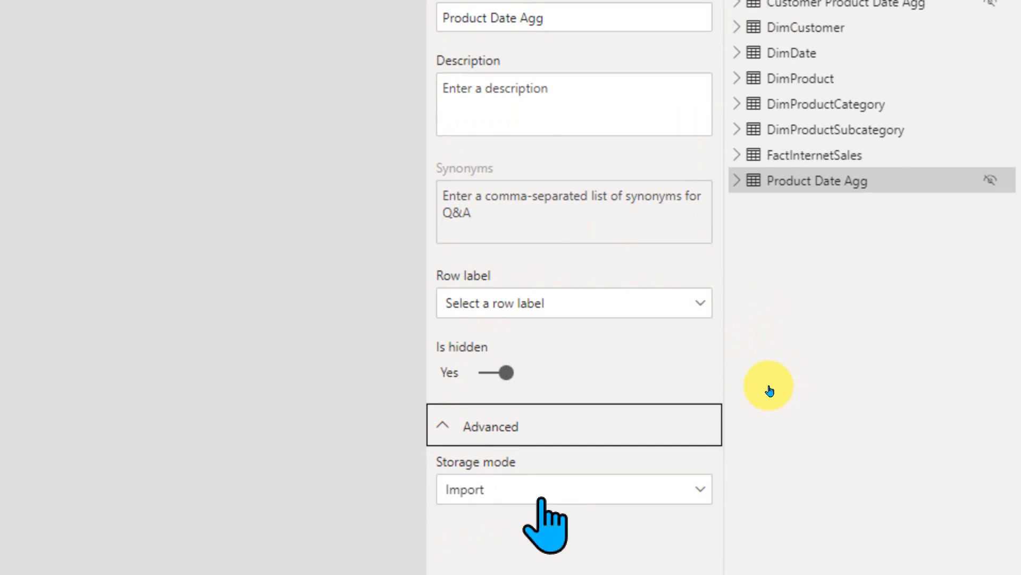
click(479, 503)
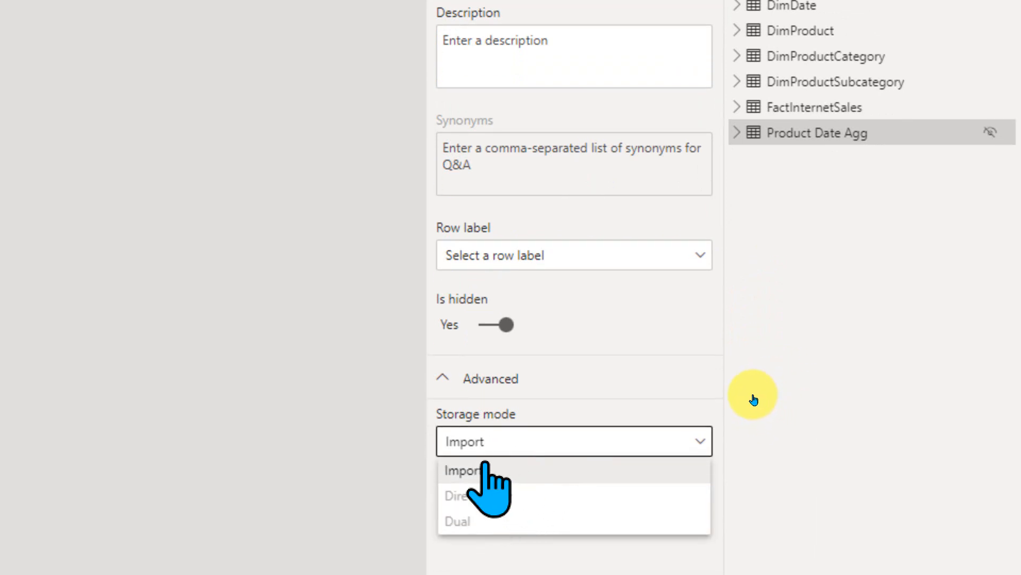
click(694, 352)
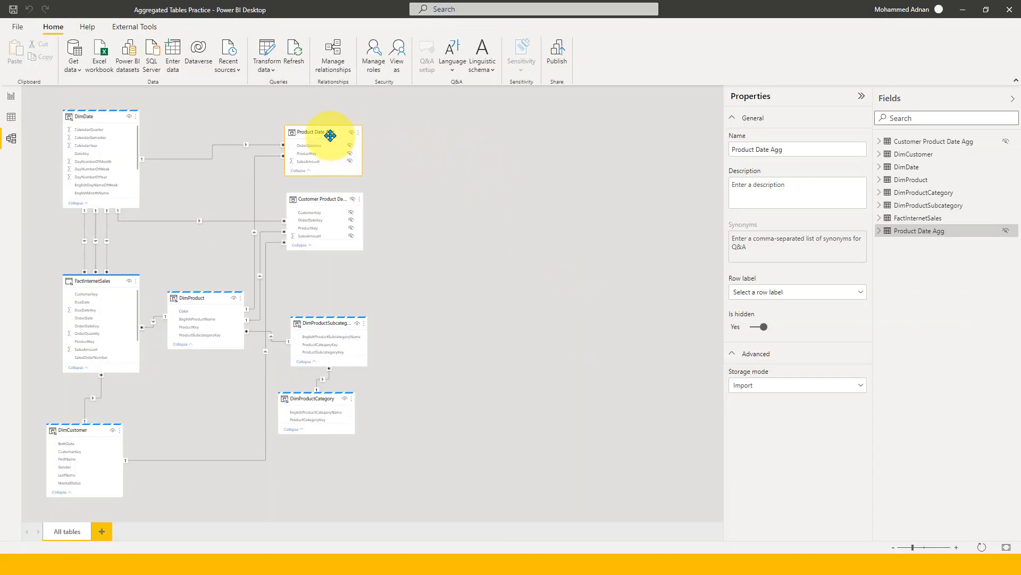
Examine the keys linking Customer Product Date Agg, Product Date Agg and FactInternetSales to the dimension tables in the enlarged model diagram
click(320, 199)
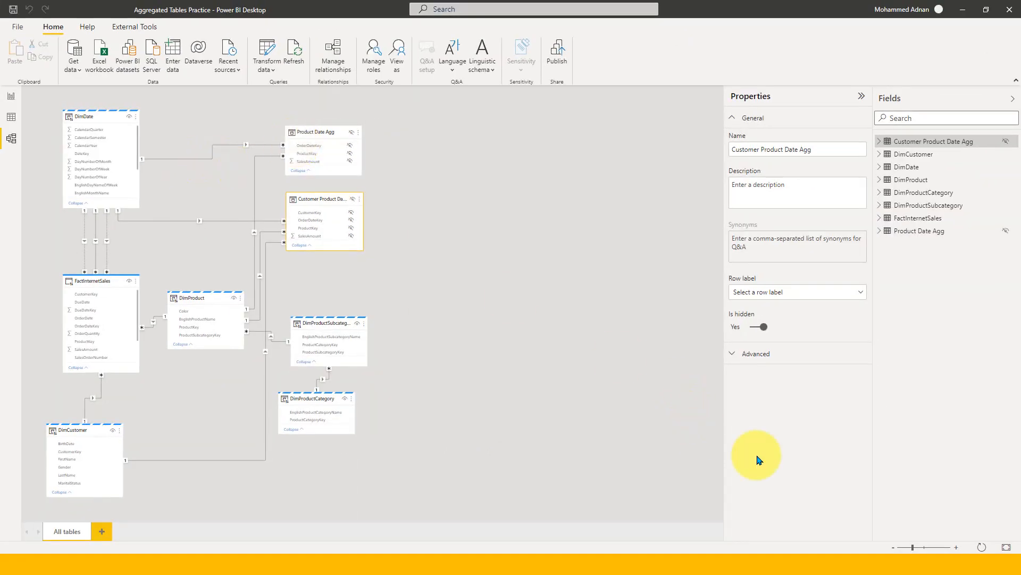
click(958, 547)
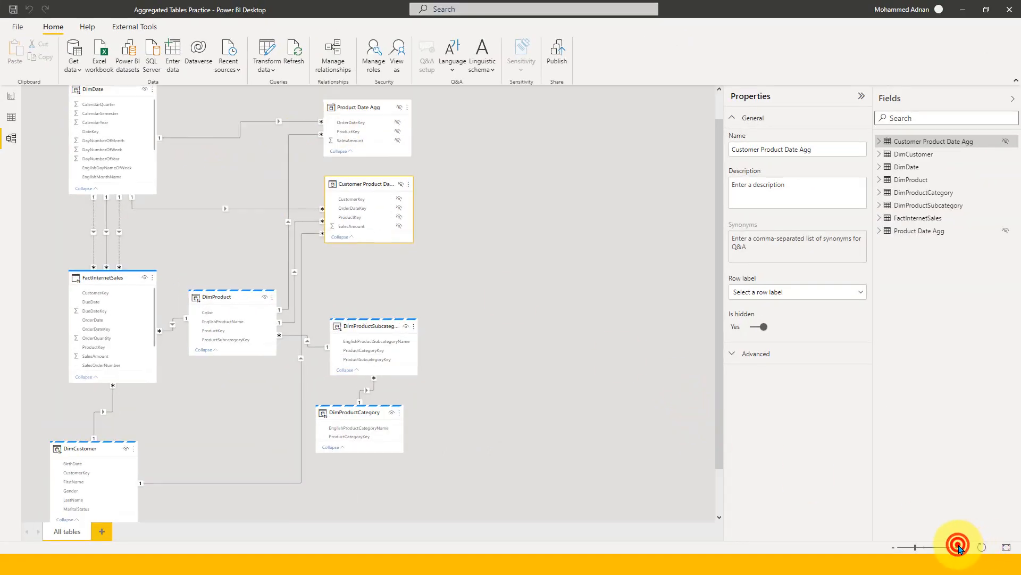
click(958, 546)
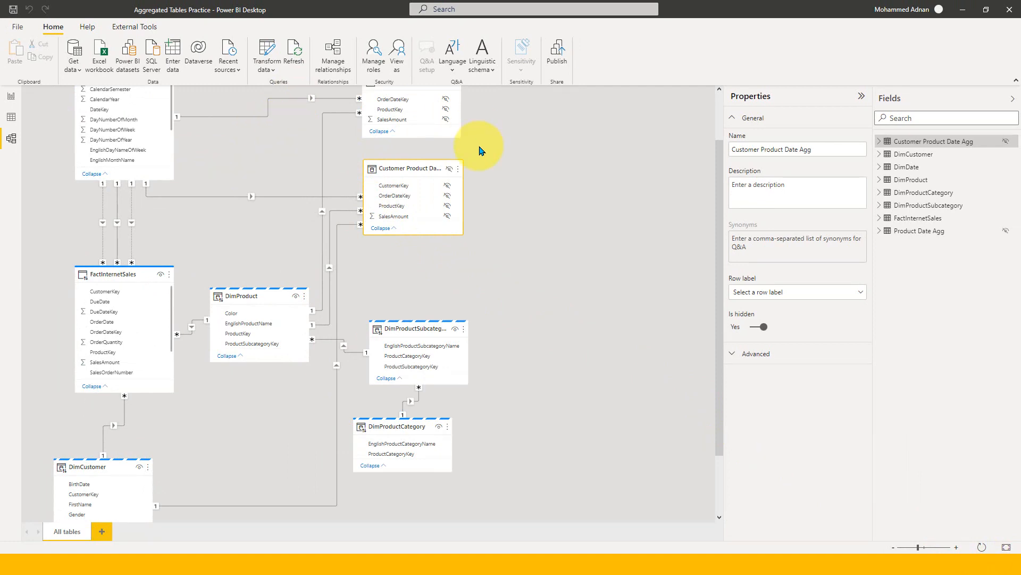
drag(719, 174, 719, 103)
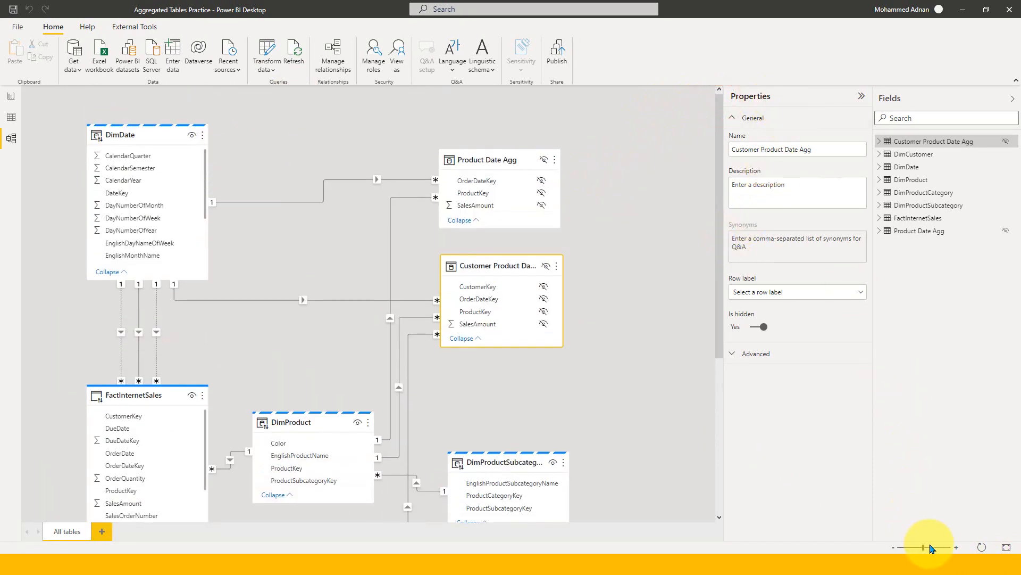
click(959, 547)
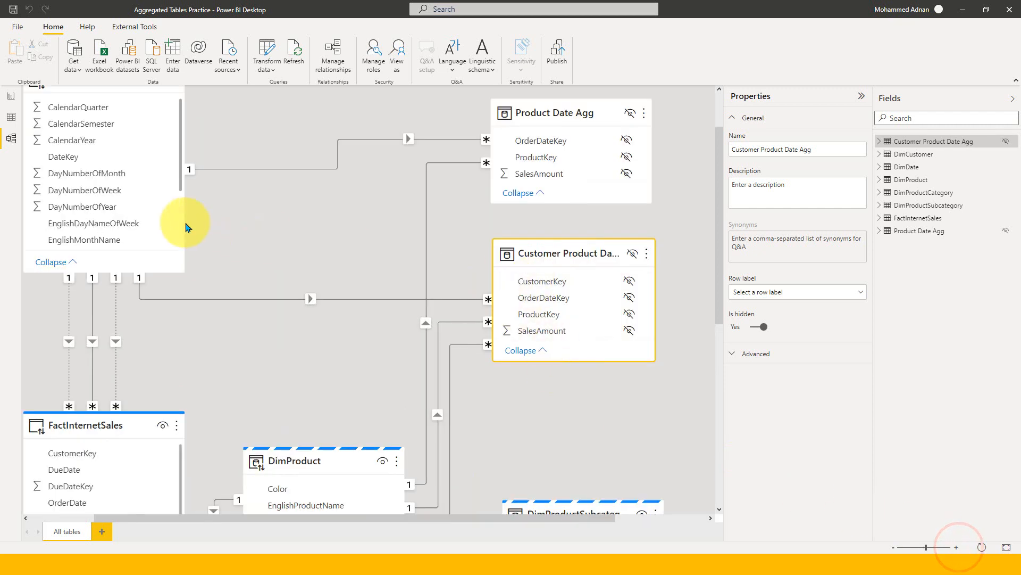
scroll(319, 277, up, 2)
drag(207, 517, 181, 517)
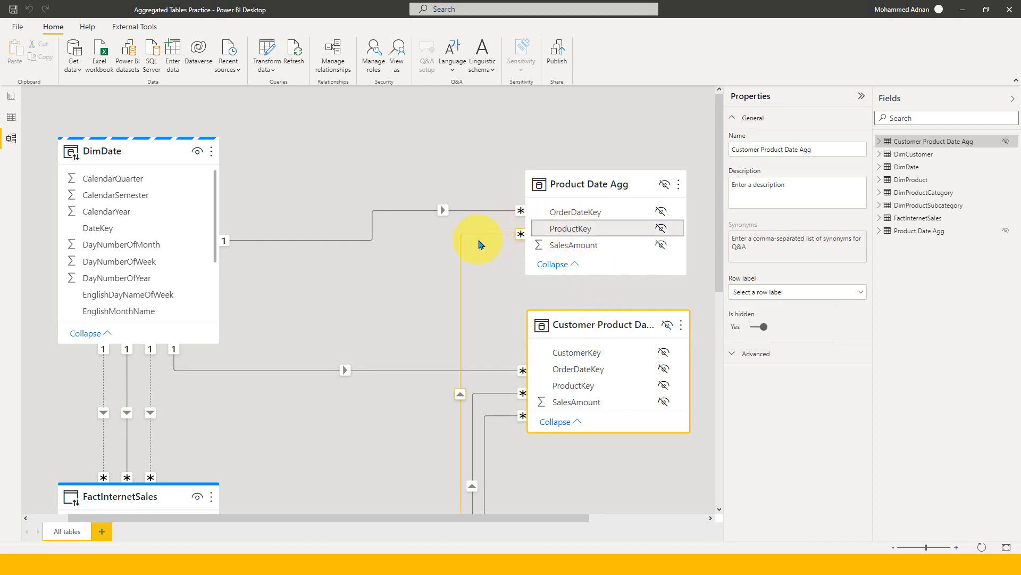
scroll(472, 298, down, 10)
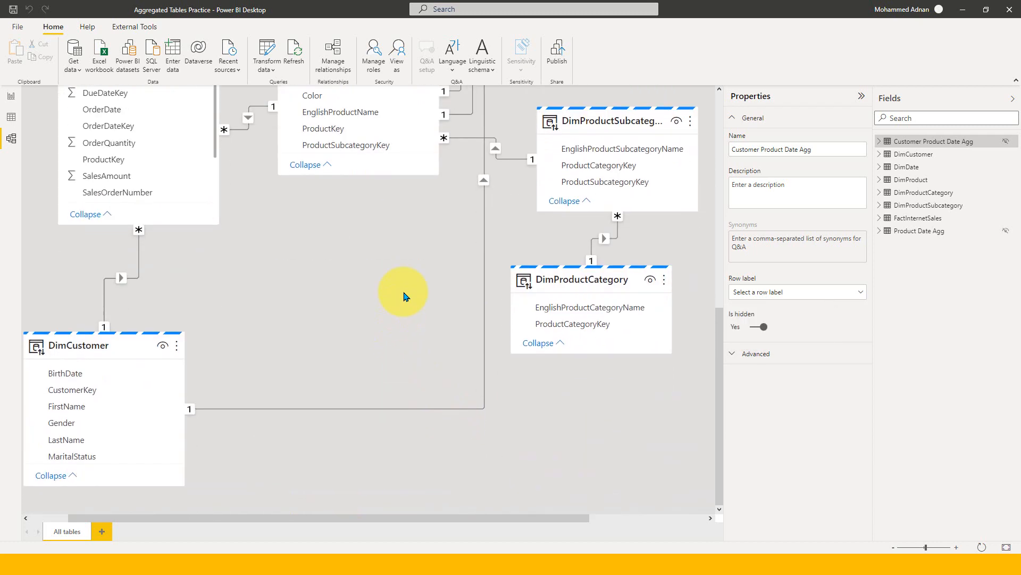
scroll(486, 295, up, 5)
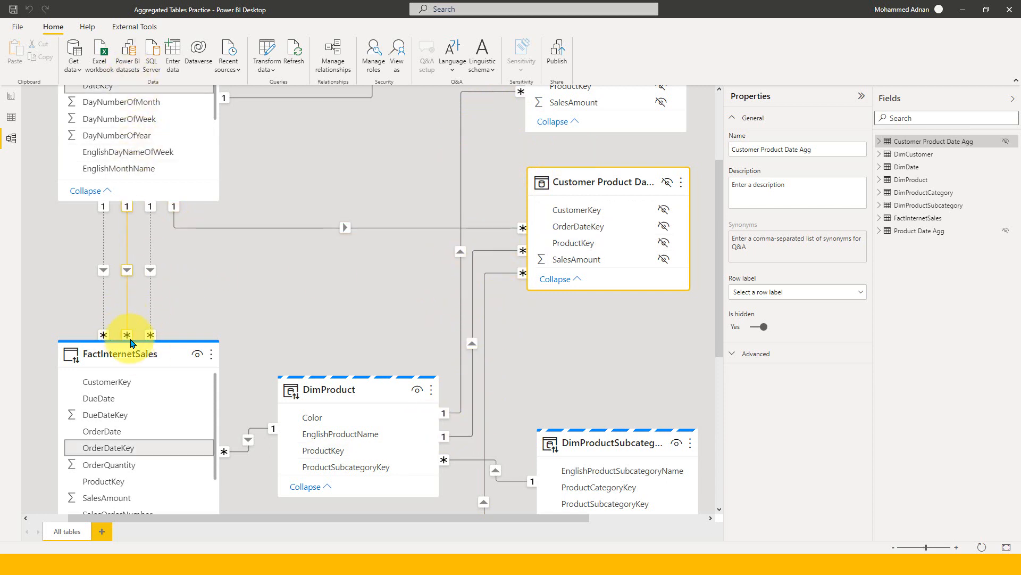
scroll(365, 310, down, 5)
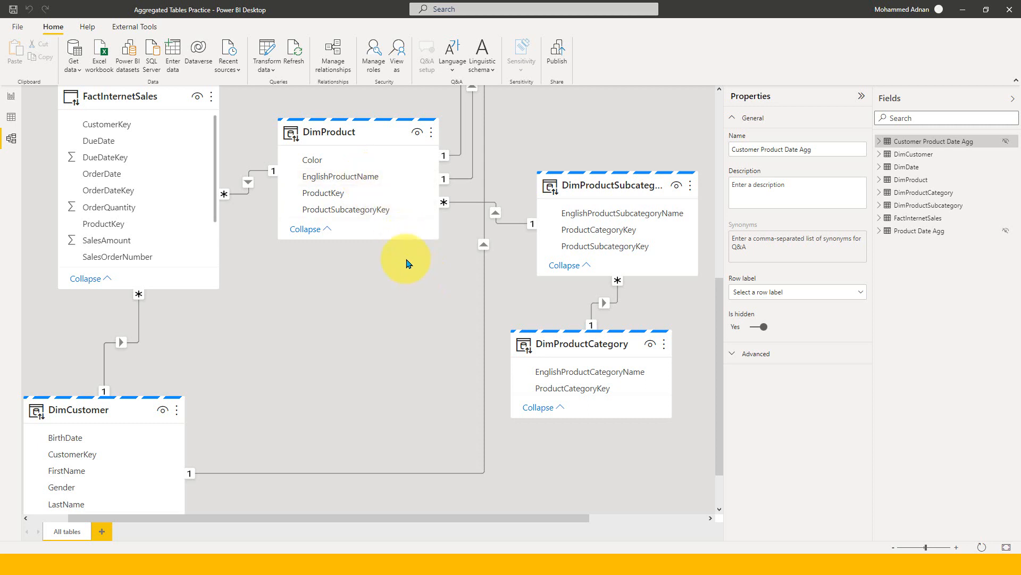
Examine the storage modes of FactInternetSales, DimCustomer and the product dimension tables alongside the two aggregated tables in the model diagram
scroll(411, 276, up, 5)
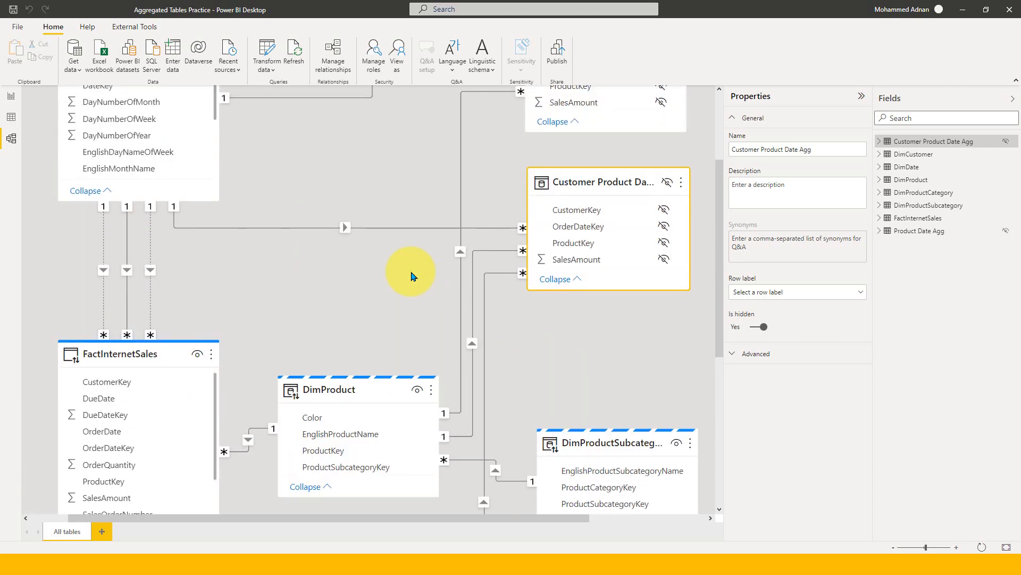
scroll(417, 272, up, 3)
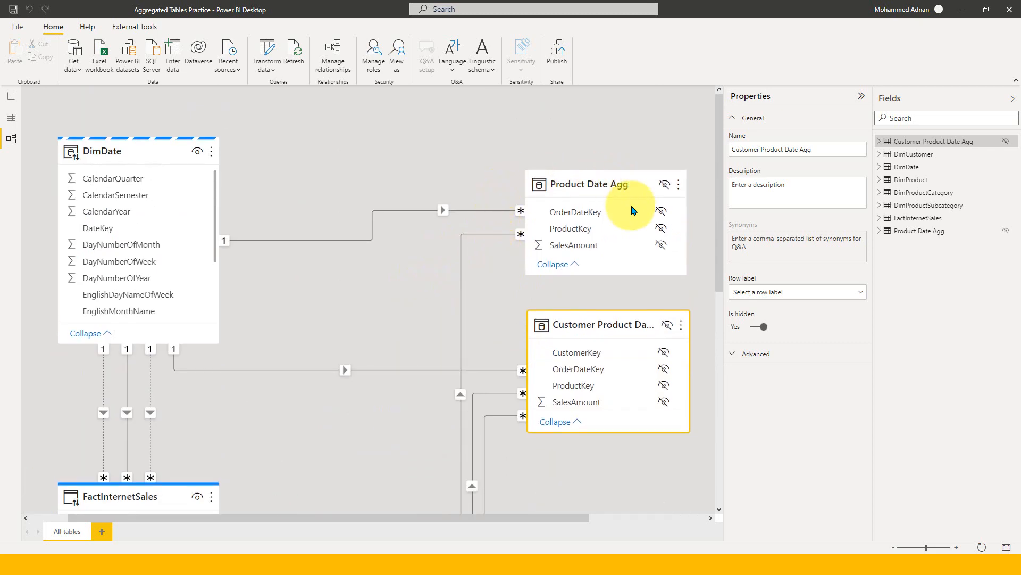
scroll(242, 266, down, 4)
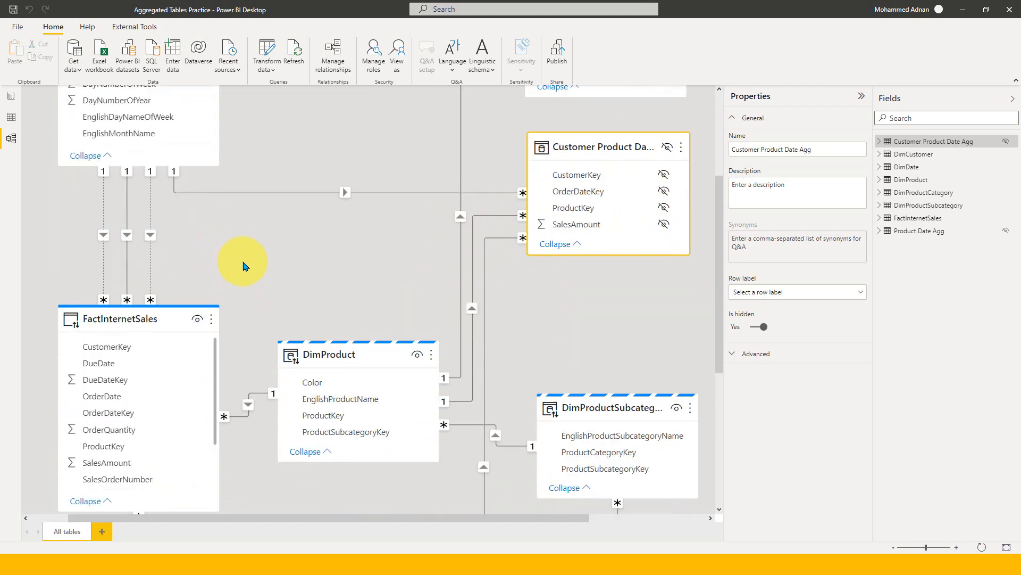
mouse_move(156, 308)
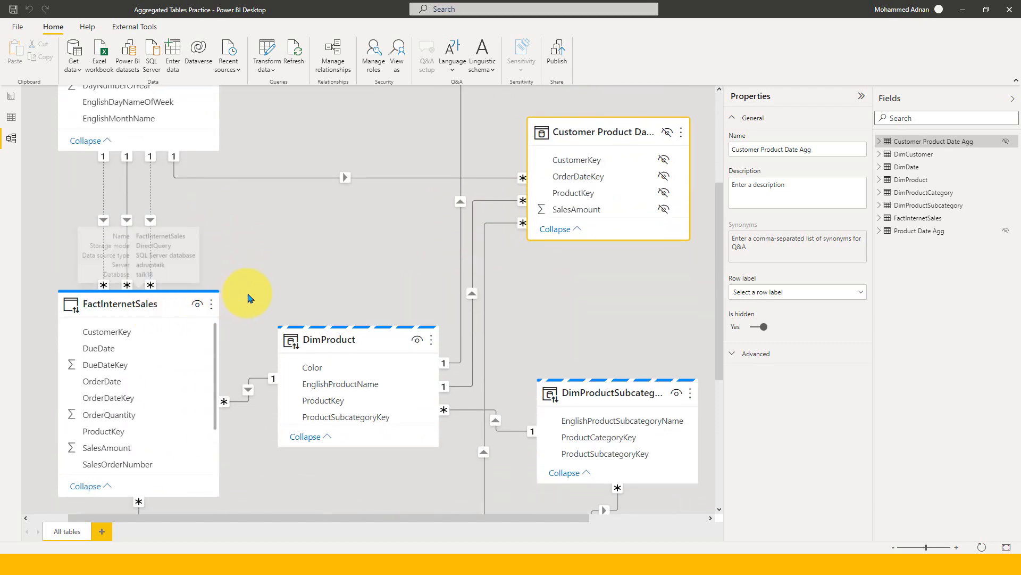
scroll(224, 278, up, 1)
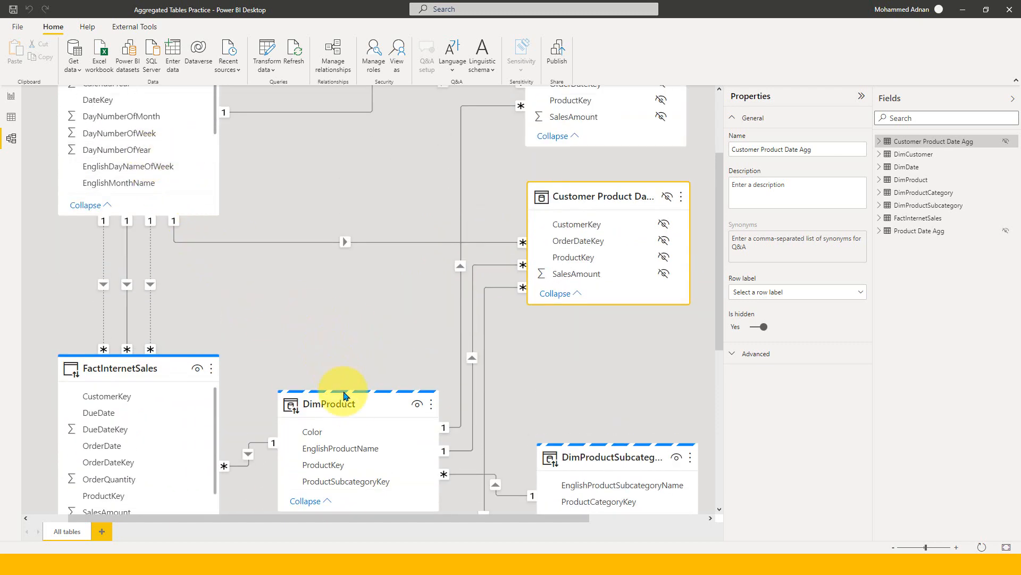
scroll(613, 404, down, 6)
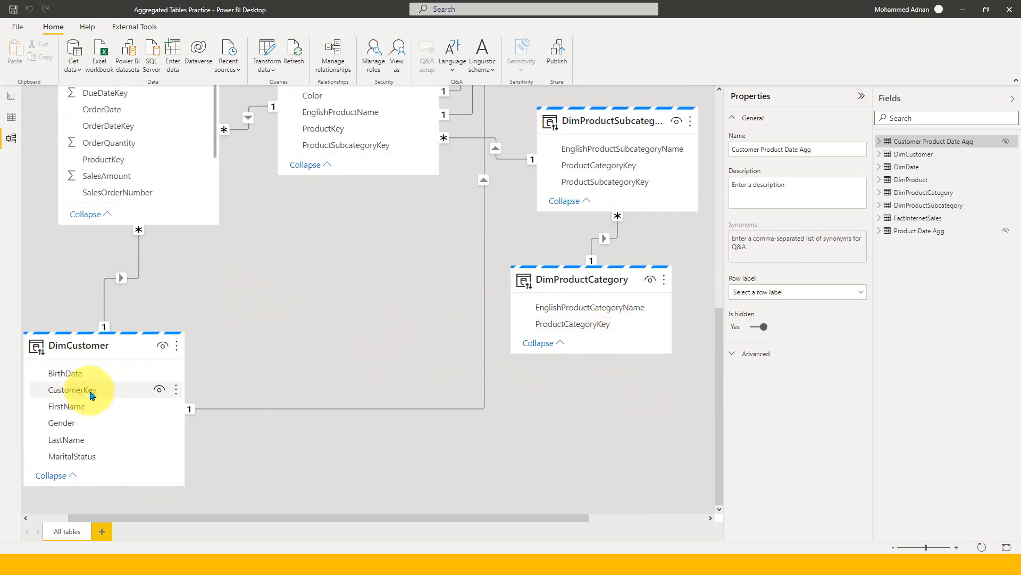
mouse_move(113, 347)
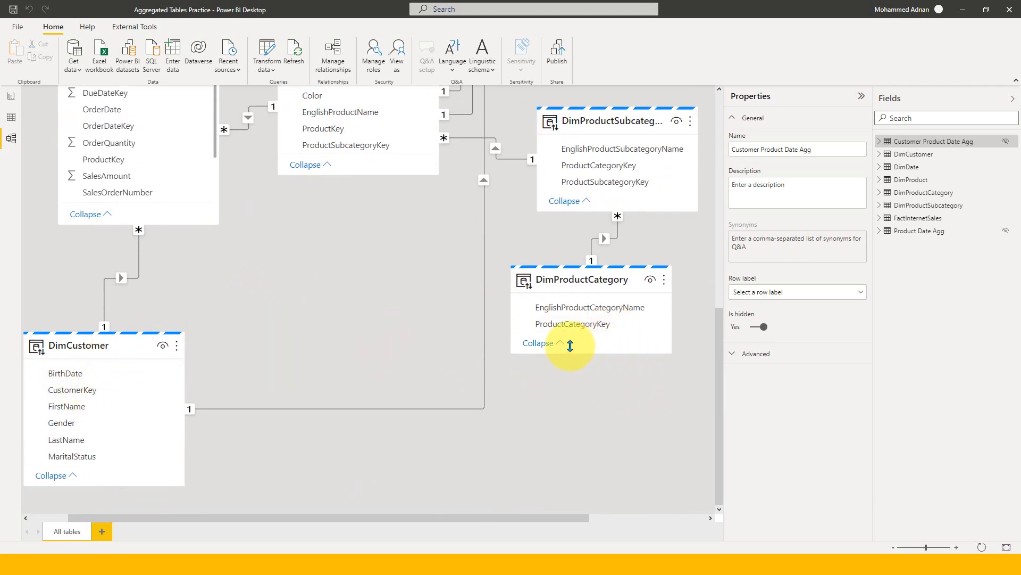
scroll(317, 349, up, 1)
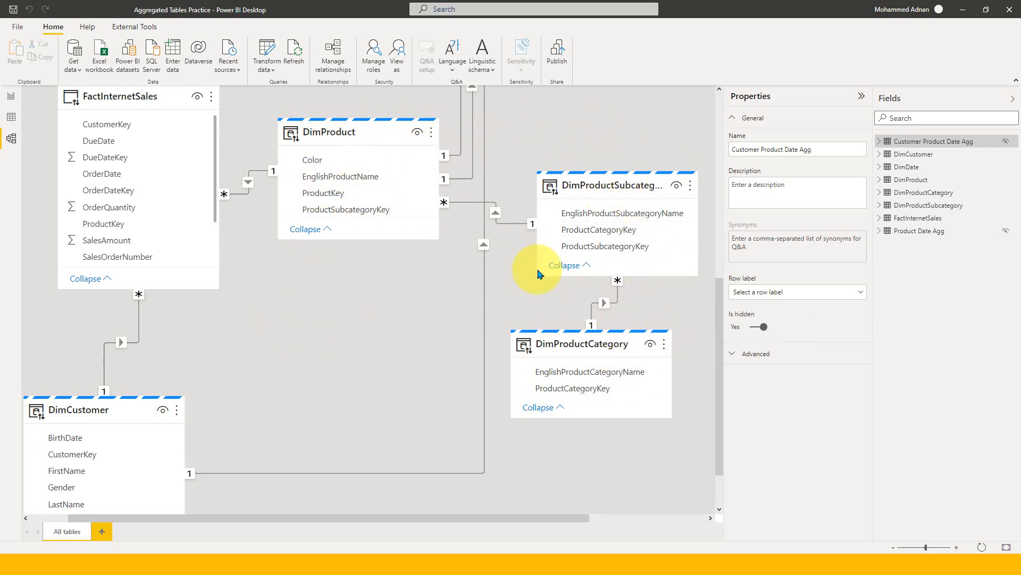
scroll(364, 290, up, 10)
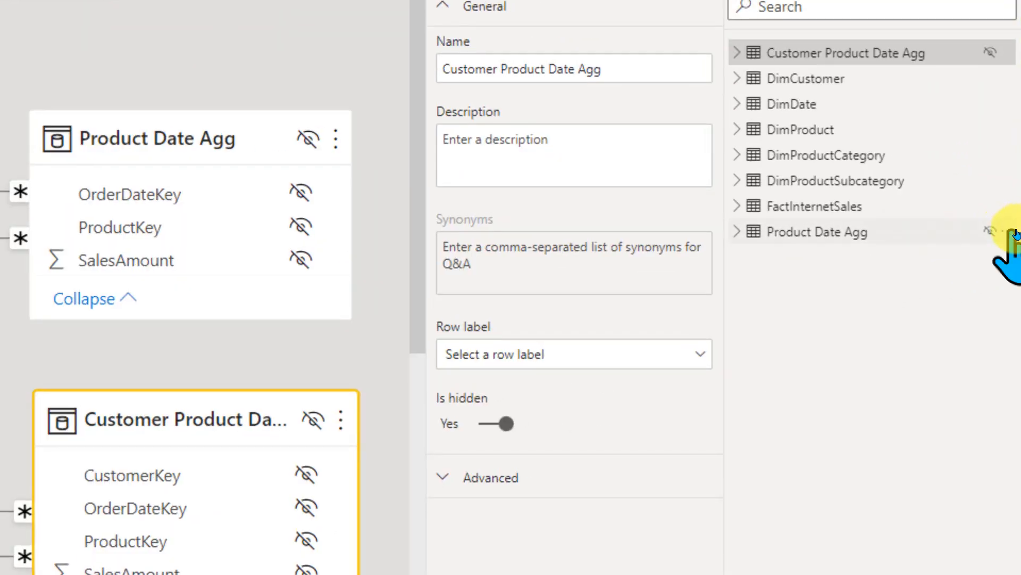
Open the aggregation settings of the Product Date Agg table and check its precedence value and what precedence means
click(1013, 232)
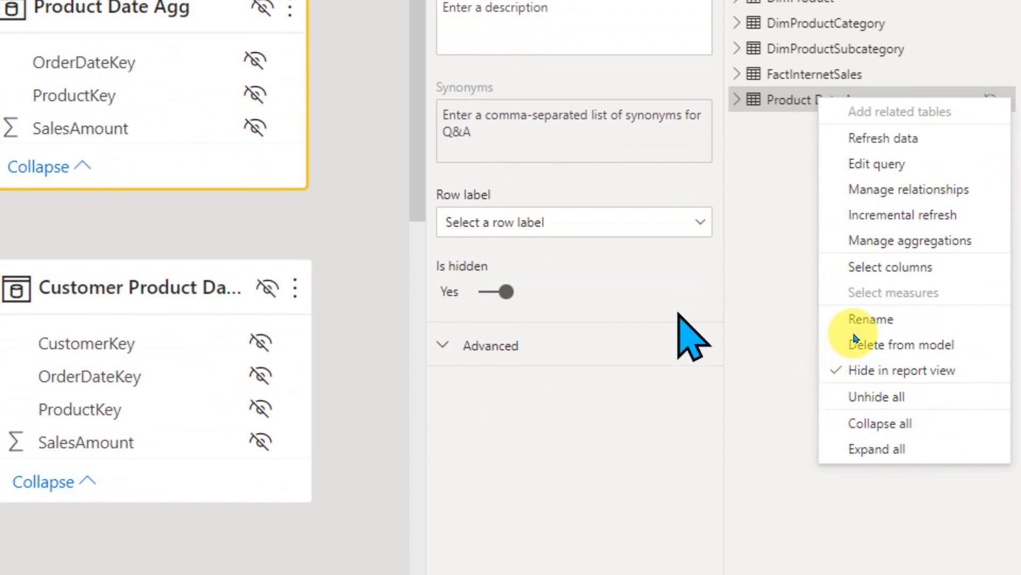
click(904, 264)
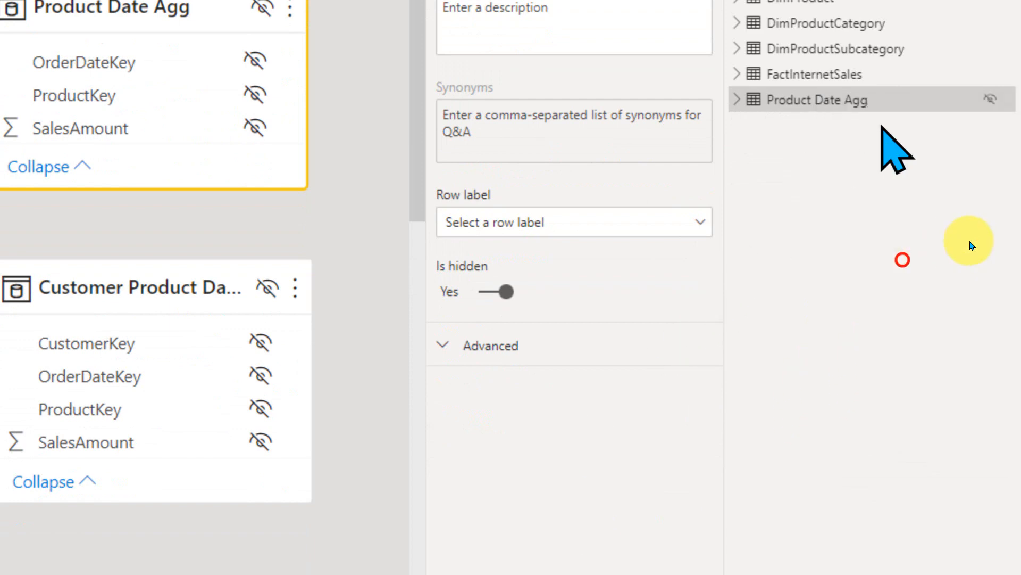
click(1007, 100)
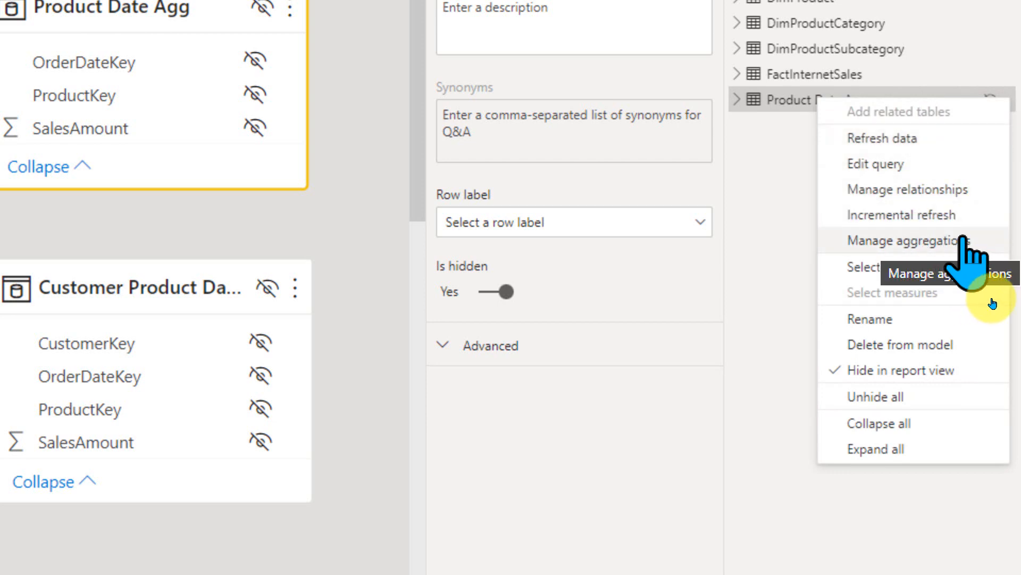
click(954, 239)
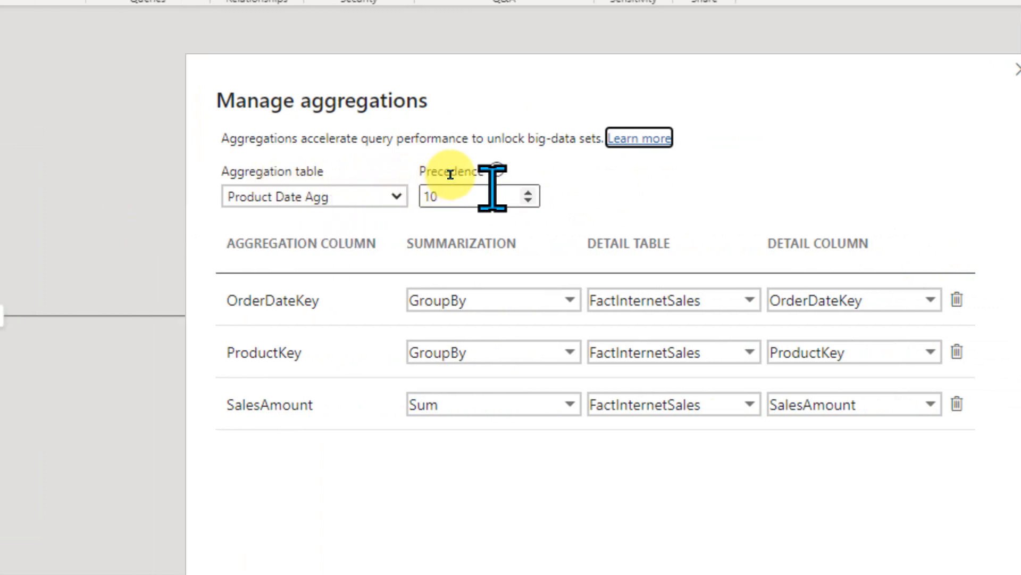
mouse_move(499, 170)
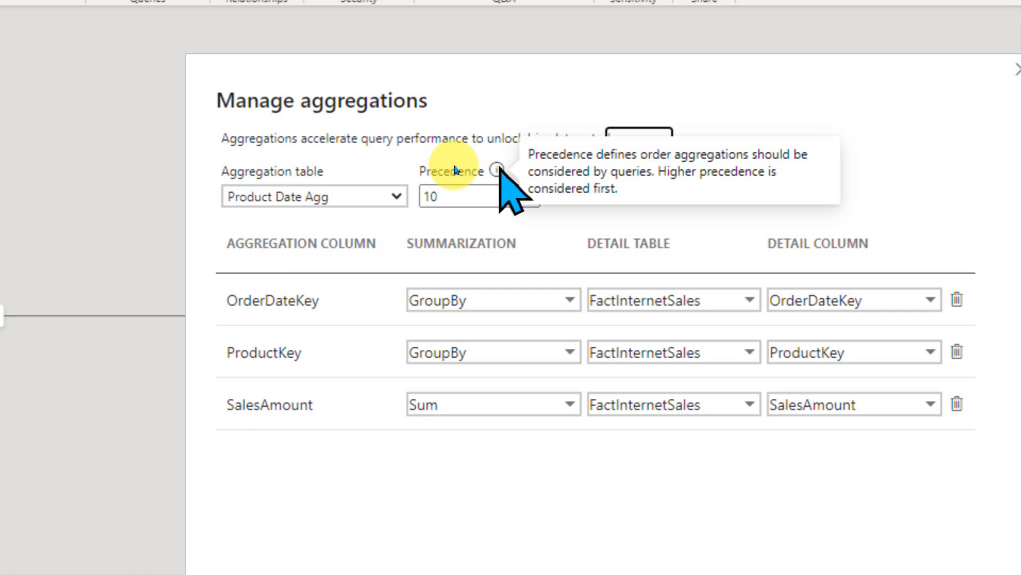
click(430, 181)
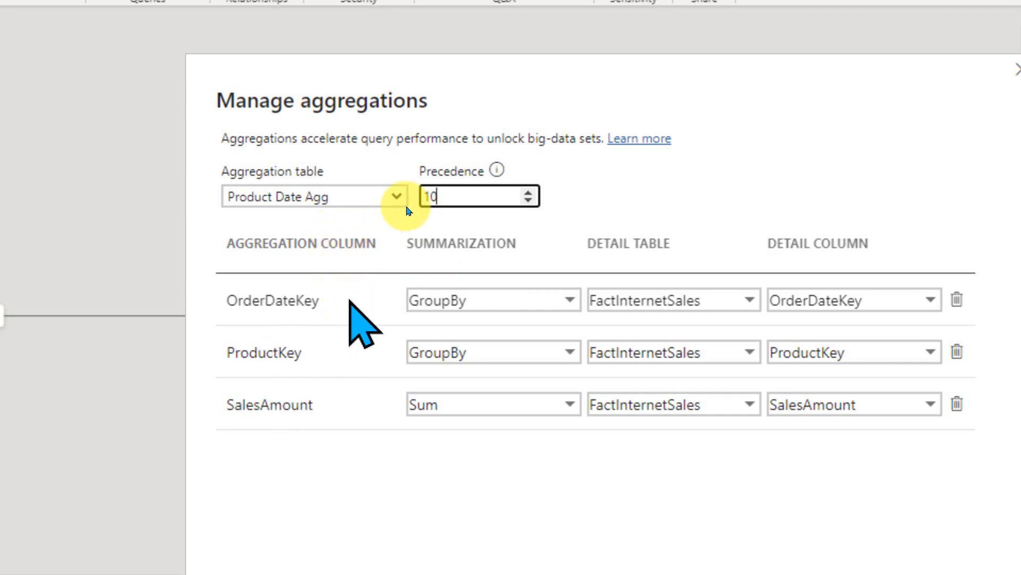
click(430, 199)
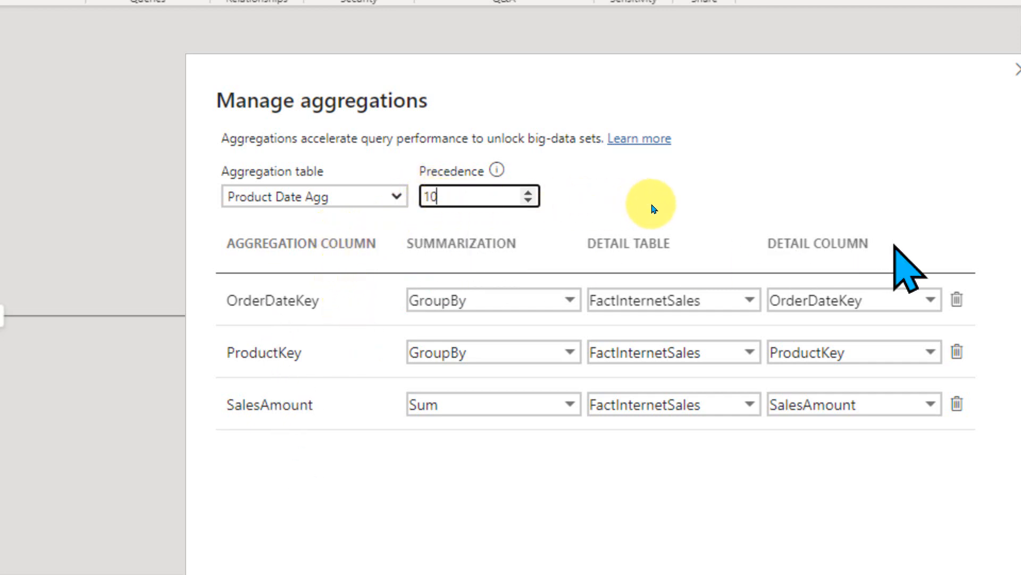
Check the summarization types available for the OrderDateKey, ProductKey and SalesAmount columns of Product Date Agg
click(502, 301)
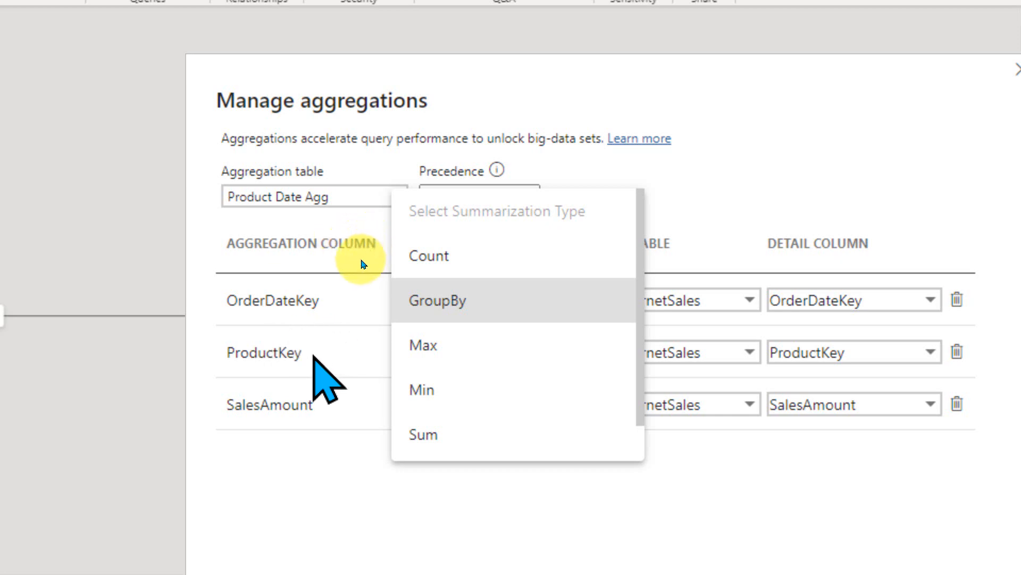
click(461, 295)
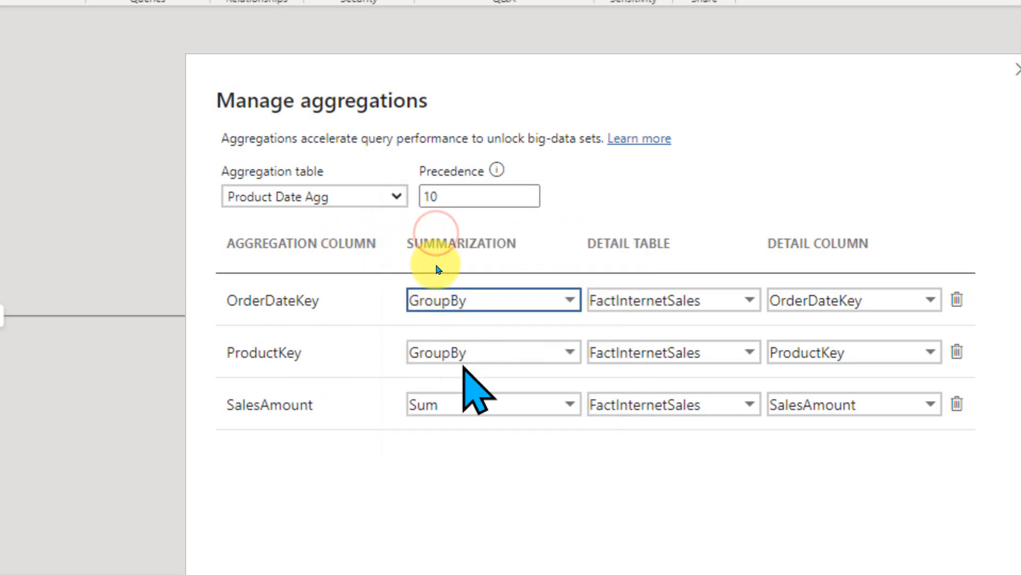
click(437, 264)
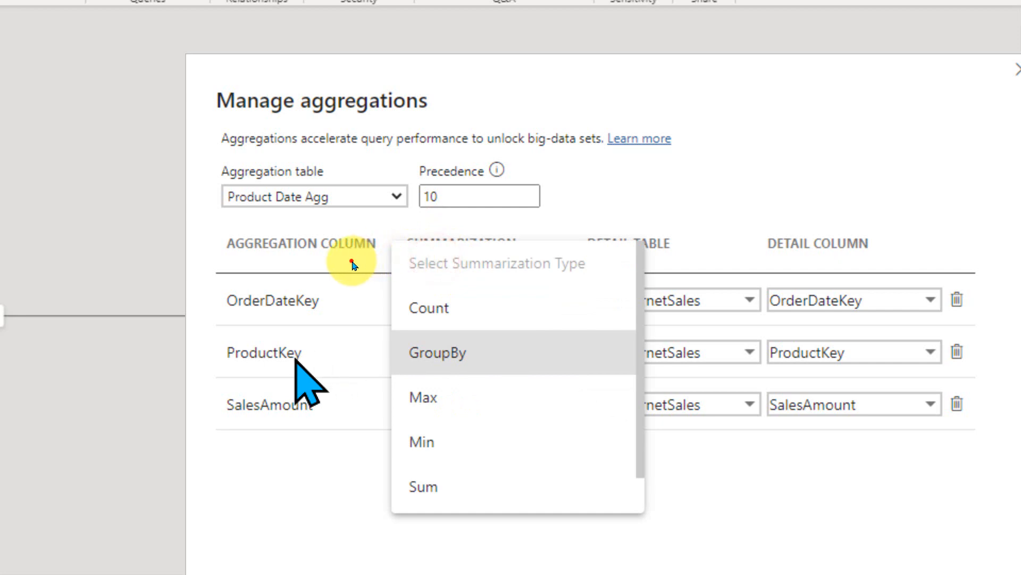
click(351, 260)
click(450, 287)
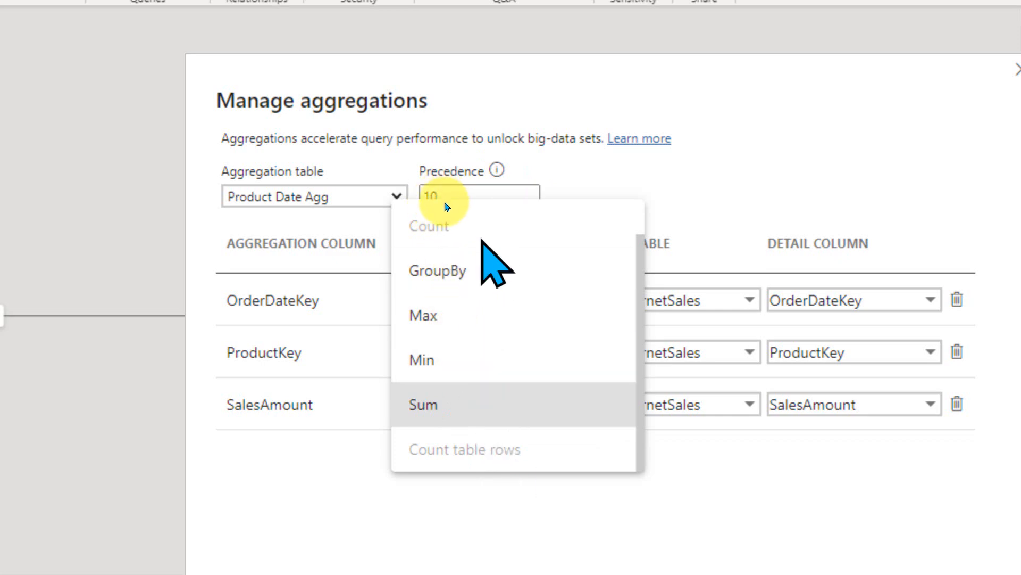
click(352, 299)
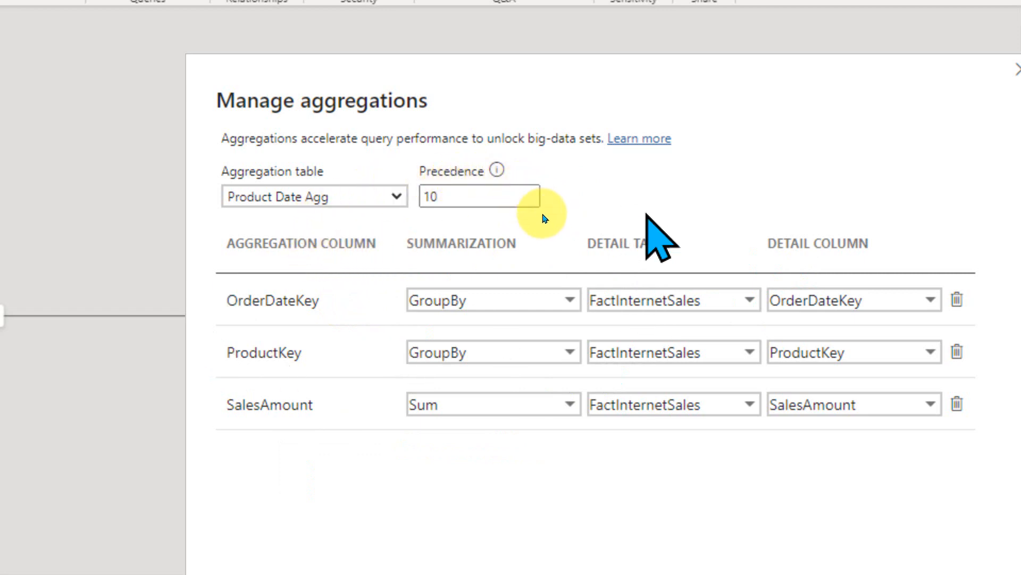
Check the detail table and detail column choices available for the OrderDateKey aggregation
click(682, 301)
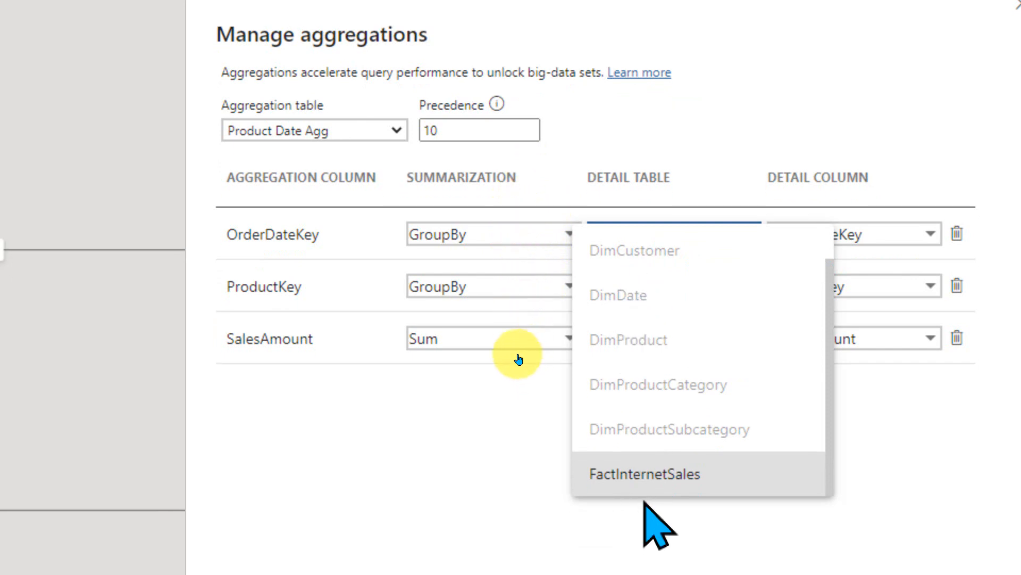
click(675, 475)
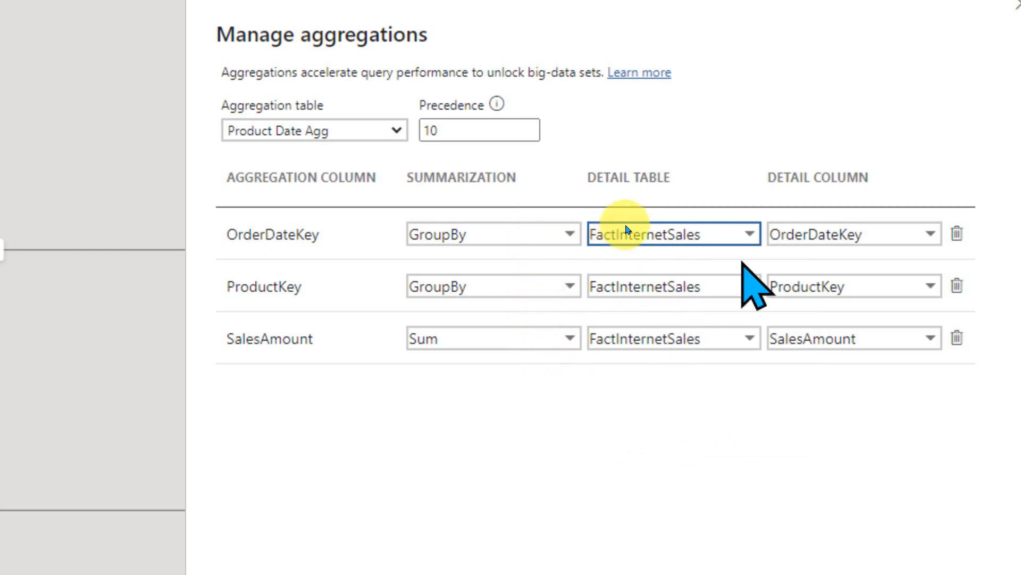
click(899, 236)
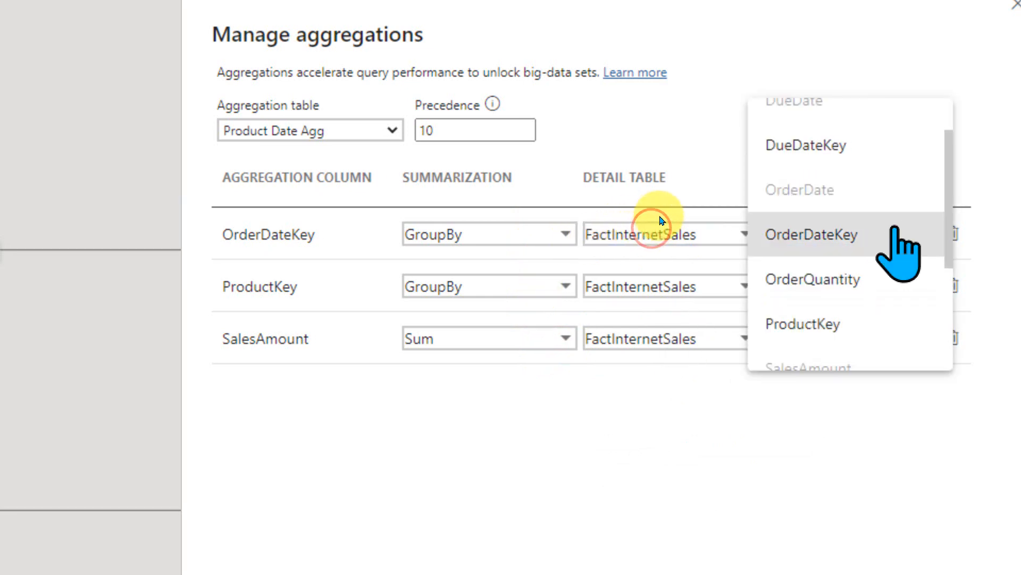
scroll(873, 178, up, 1)
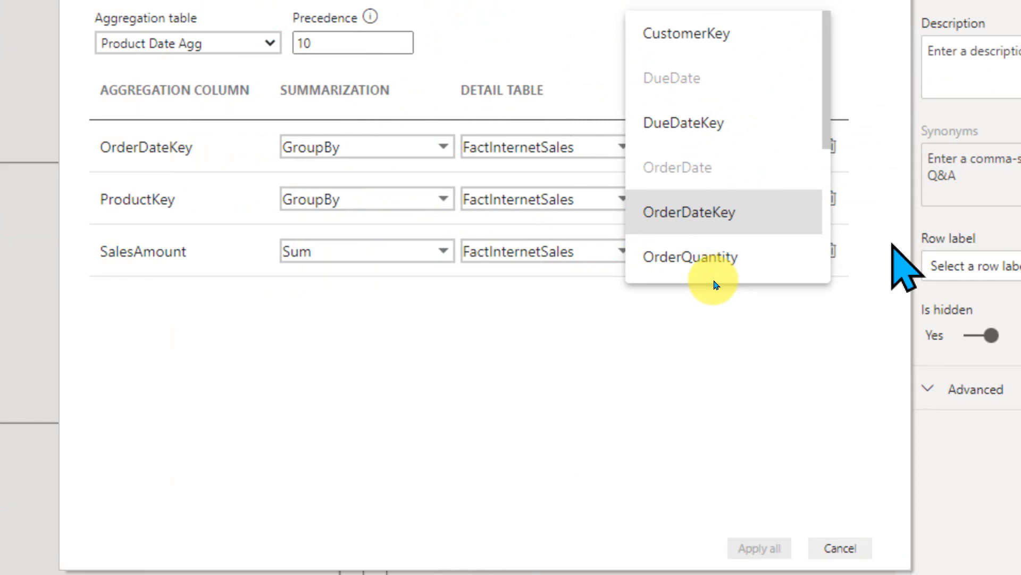
click(636, 315)
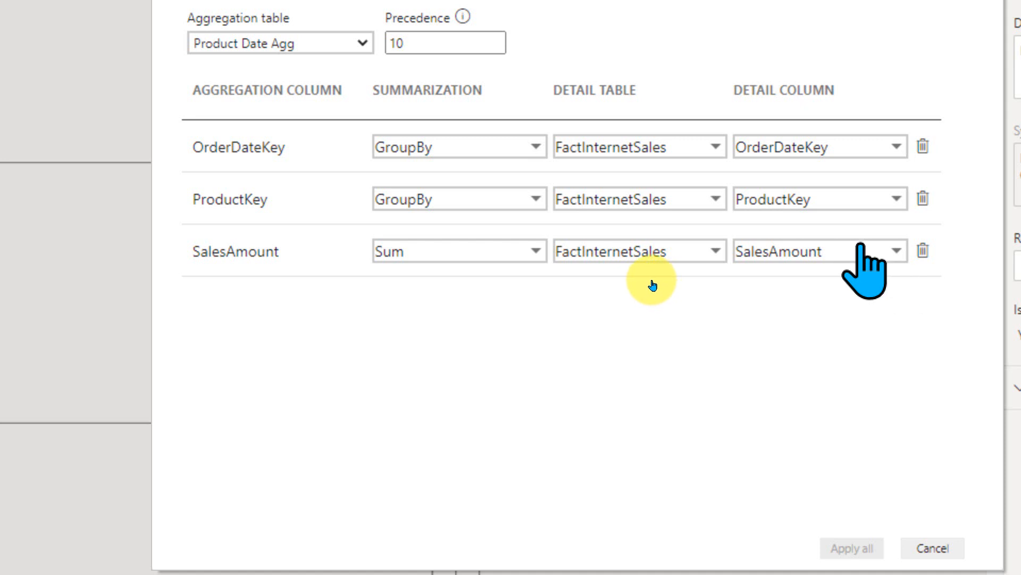
Check the detail column choices for ProductKey and SalesAmount, and close the aggregation settings without applying changes
click(856, 198)
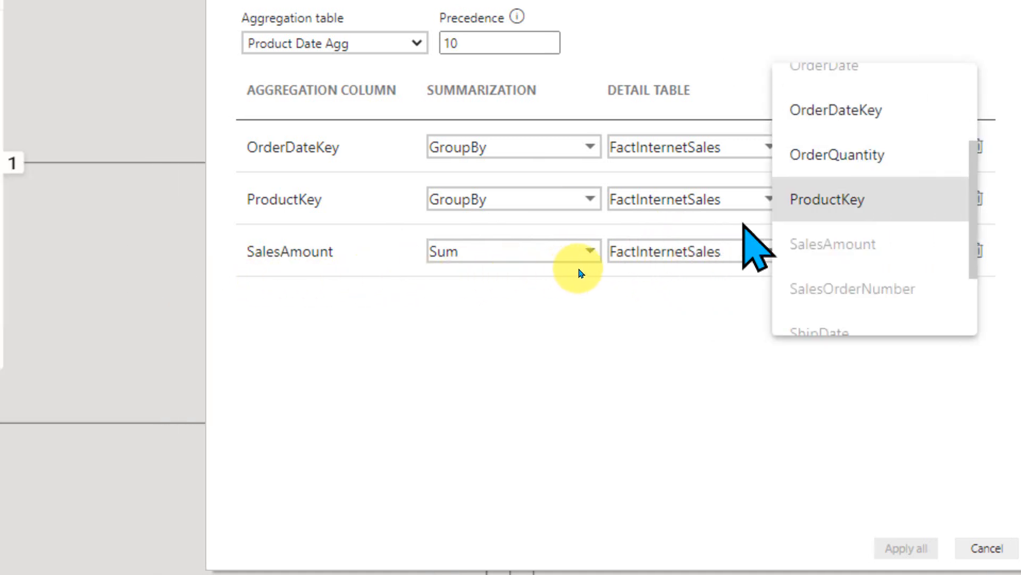
click(642, 257)
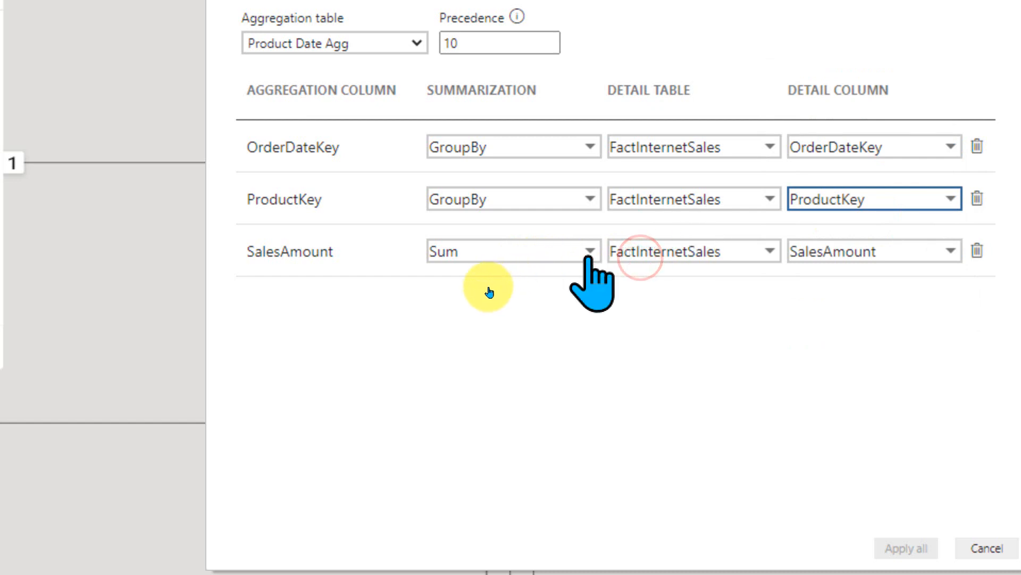
click(857, 253)
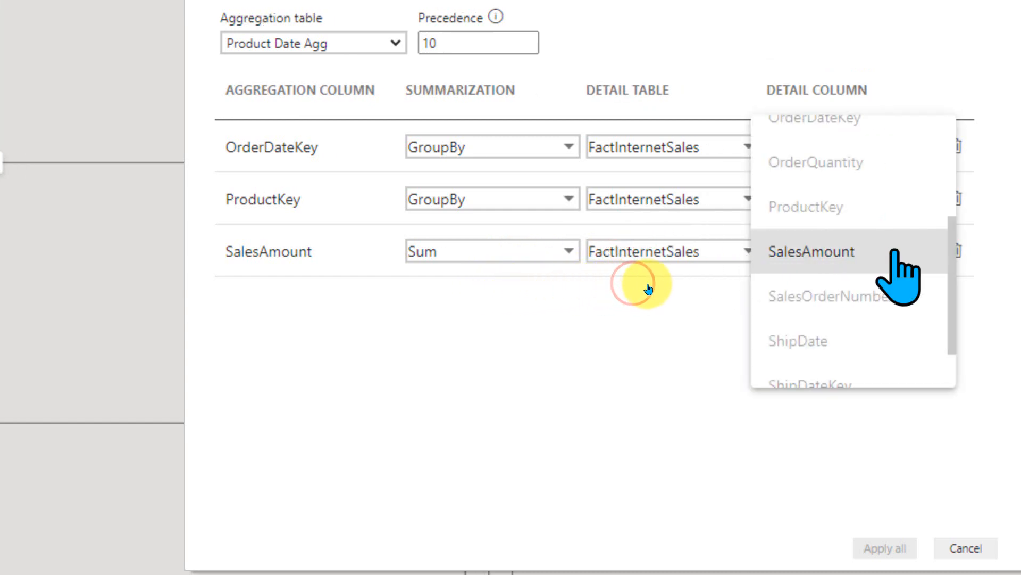
click(792, 251)
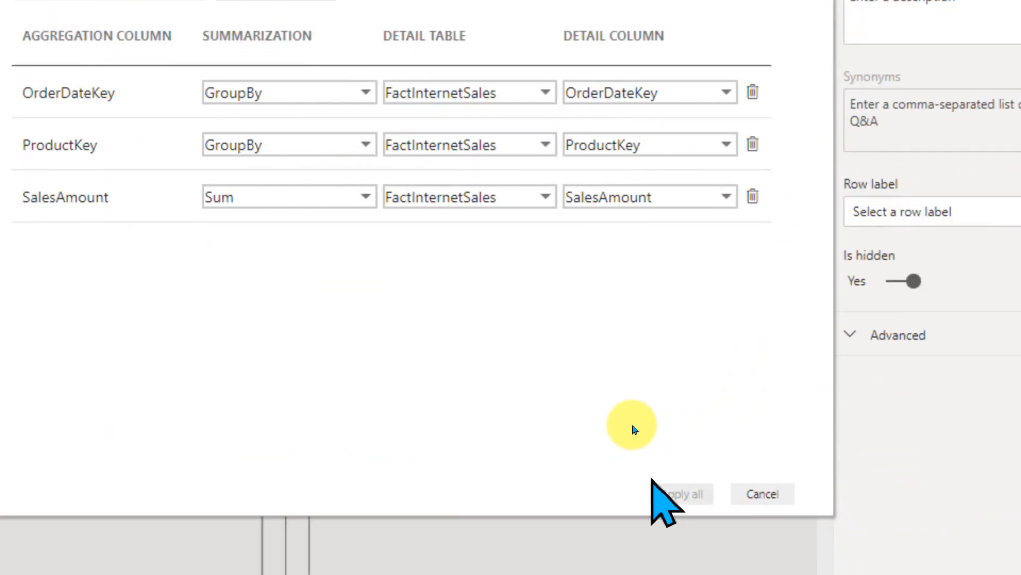
click(776, 494)
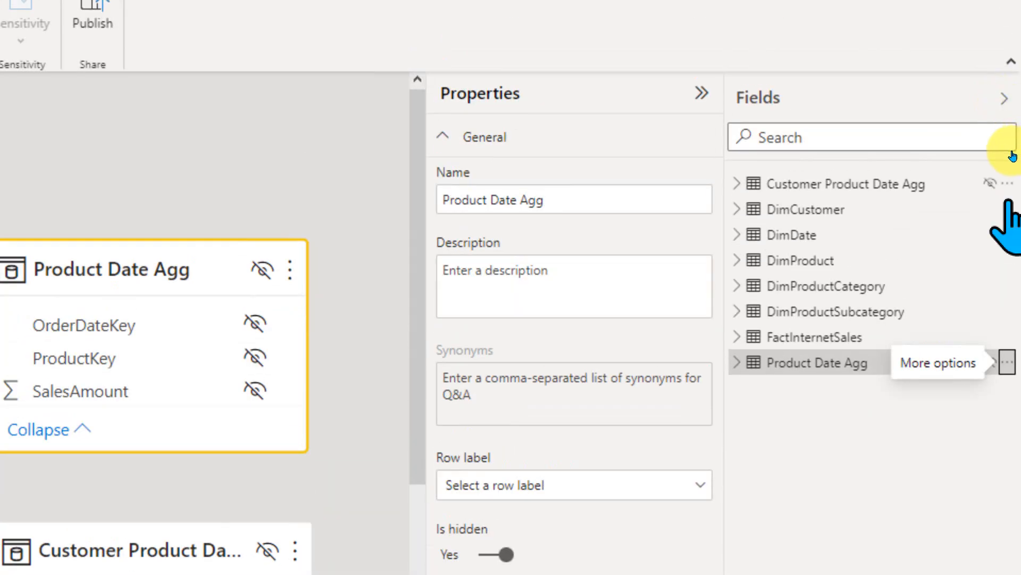
Review the aggregation mappings of the Customer Product Date Agg table and open its precedence value for editing
click(1008, 183)
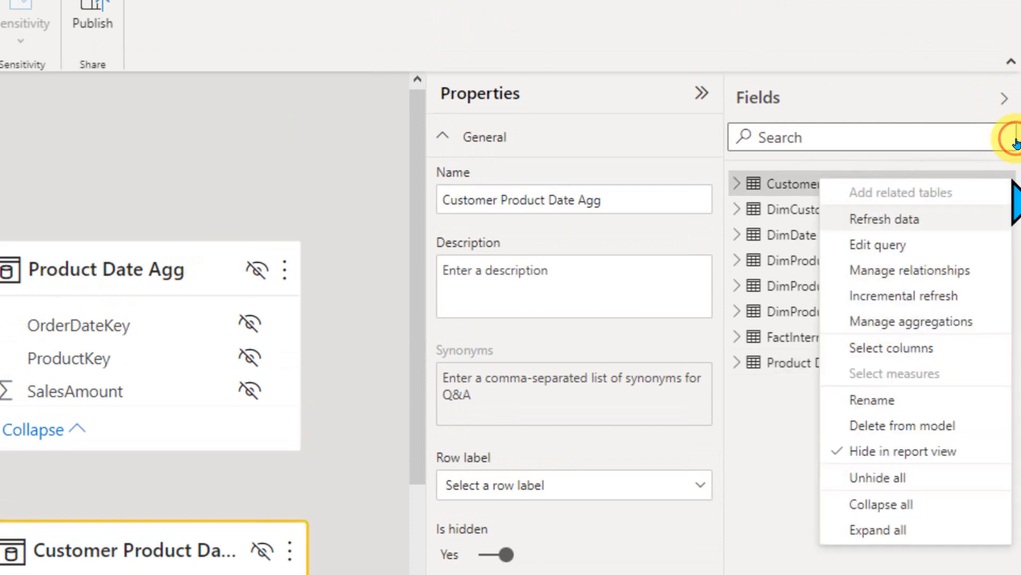
click(915, 323)
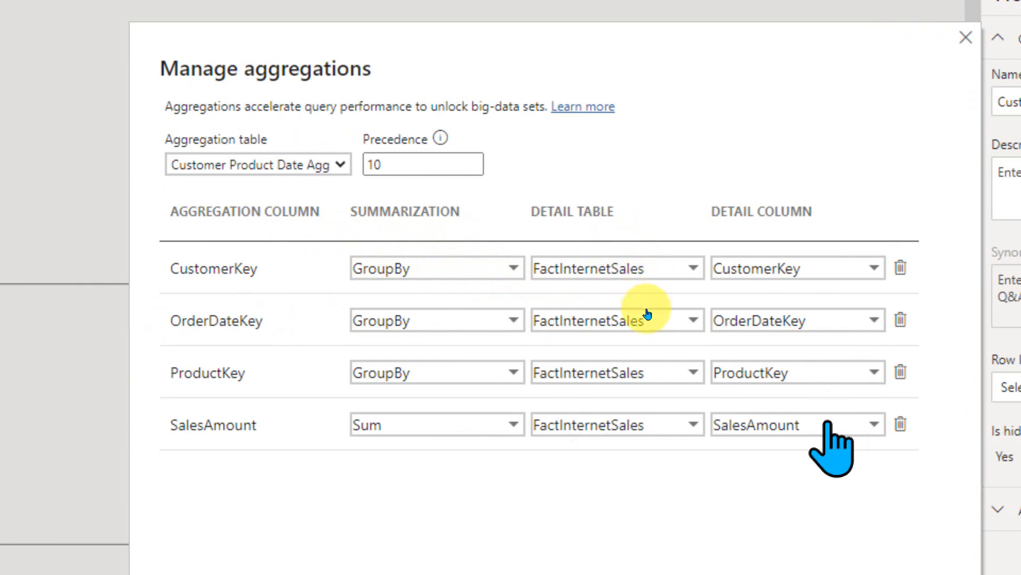
double_click(439, 169)
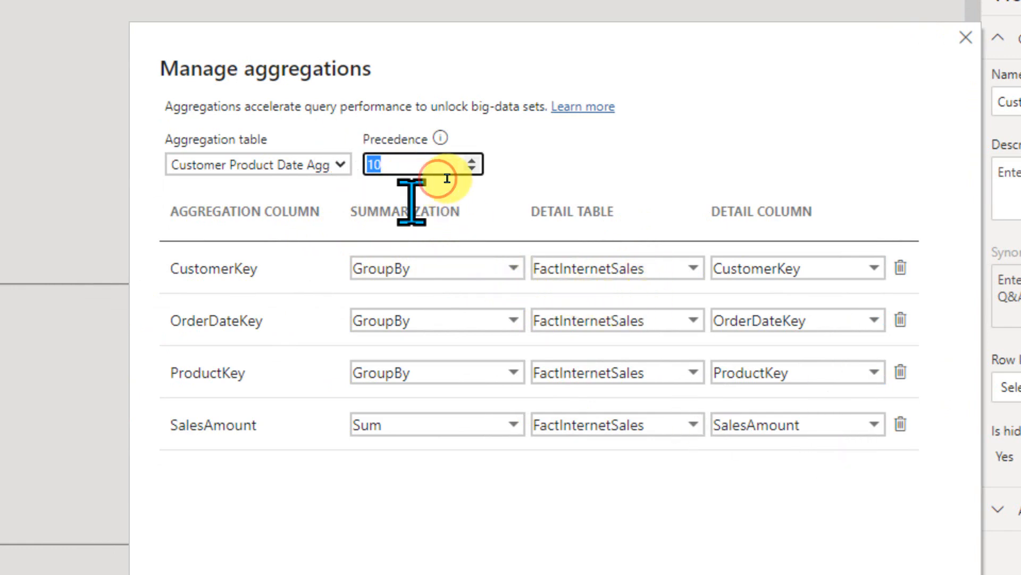